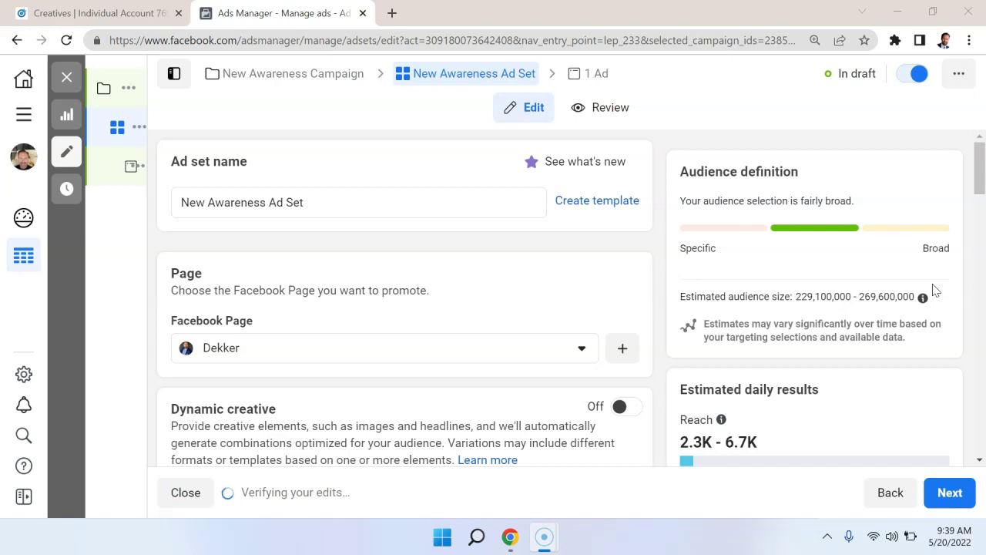
- Open the ad set's detailed targeting for editing and browse its available targeting categories
scroll(627, 272, "down", 5)
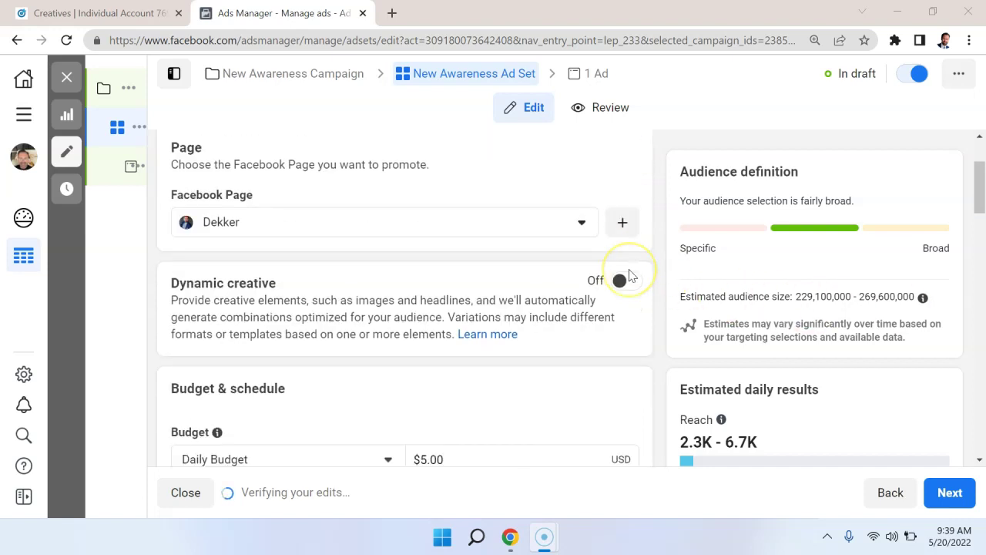
scroll(629, 275, "down", 4)
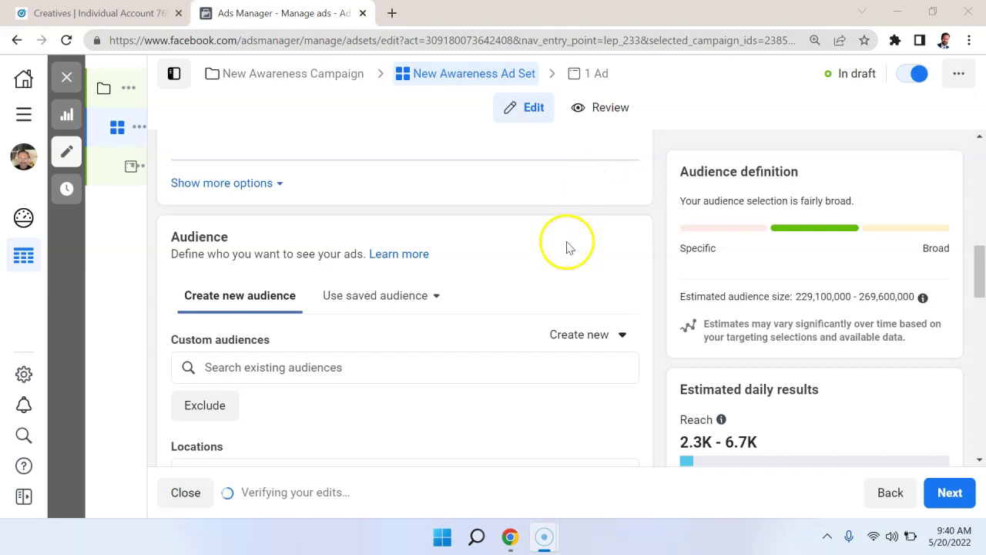
scroll(590, 266, "down", 2)
scroll(590, 267, "down", 3)
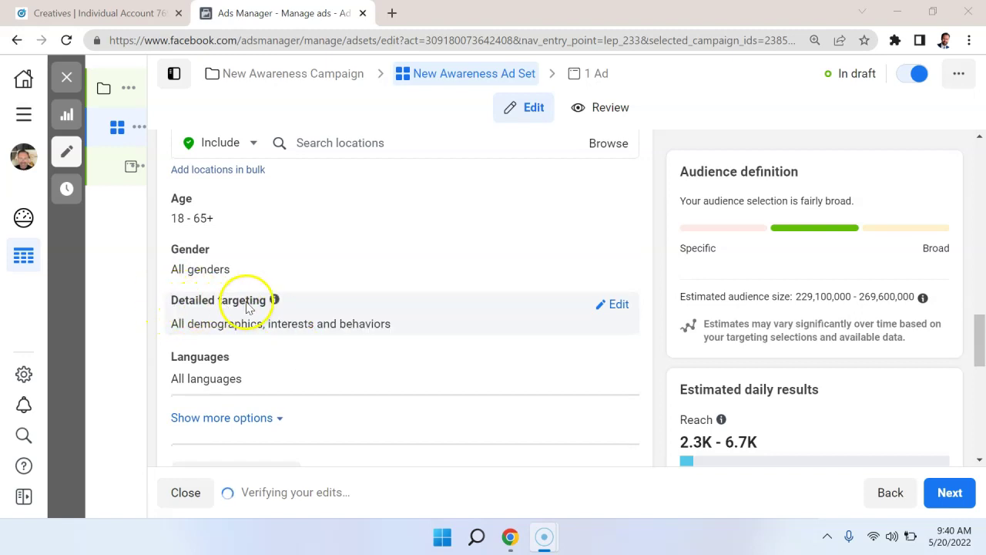
left_click(620, 305)
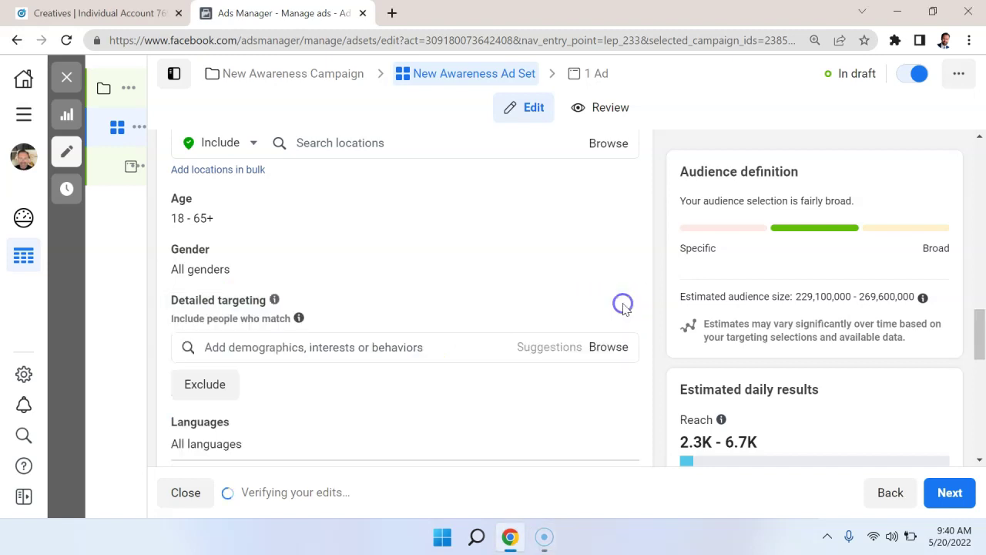
scroll(474, 266, "down", 1)
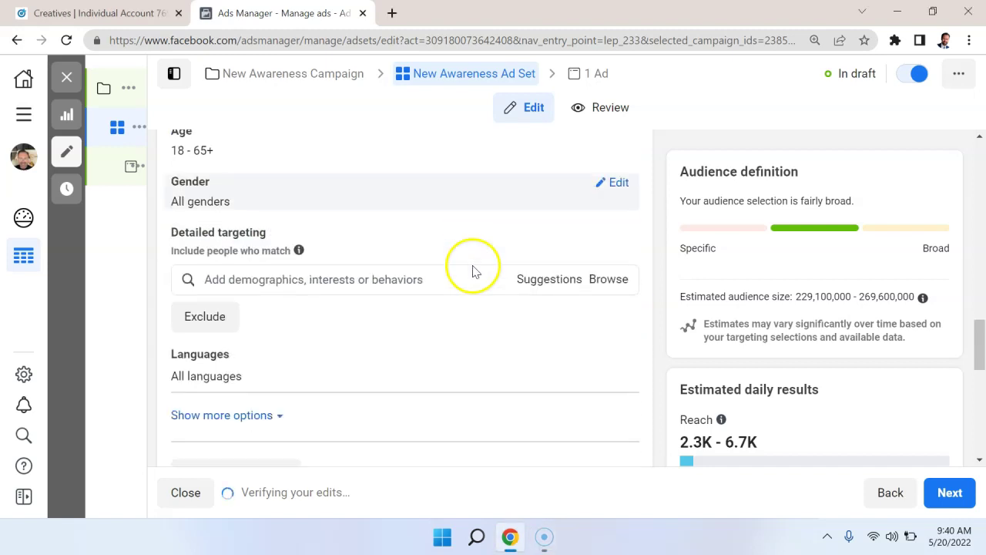
left_click(602, 279)
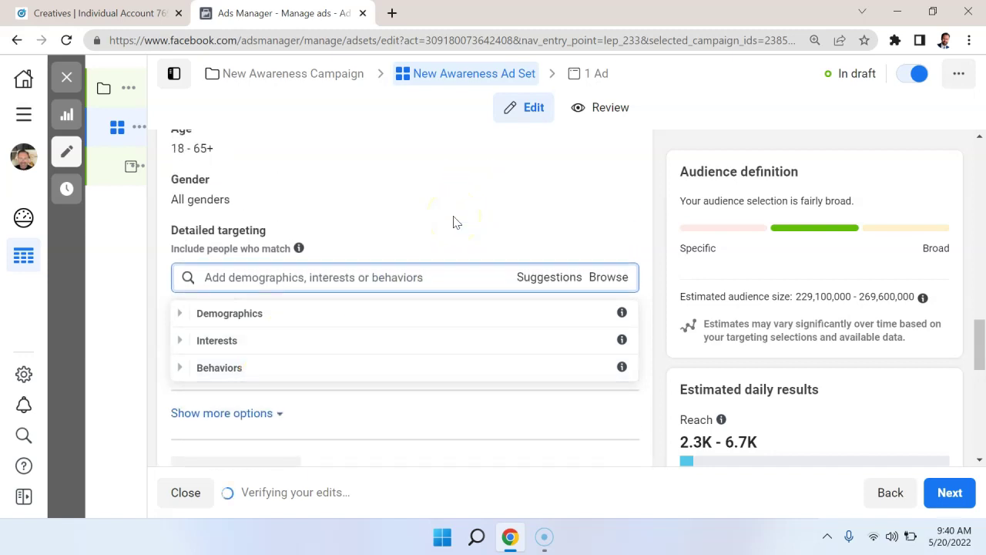
- Examine the Demographics subcategories available for detailed targeting, including the options under Education
left_click(258, 318)
left_click(180, 313)
left_click(270, 324)
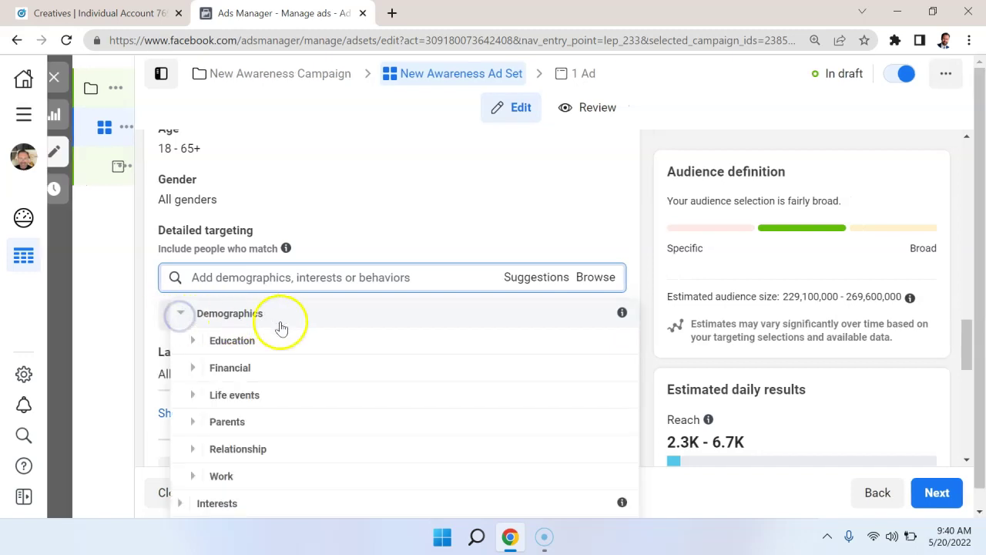
scroll(318, 349, "down", 1)
scroll(318, 349, "up", 1)
scroll(319, 349, "down", 1)
left_click(250, 450)
scroll(269, 432, "up", 1)
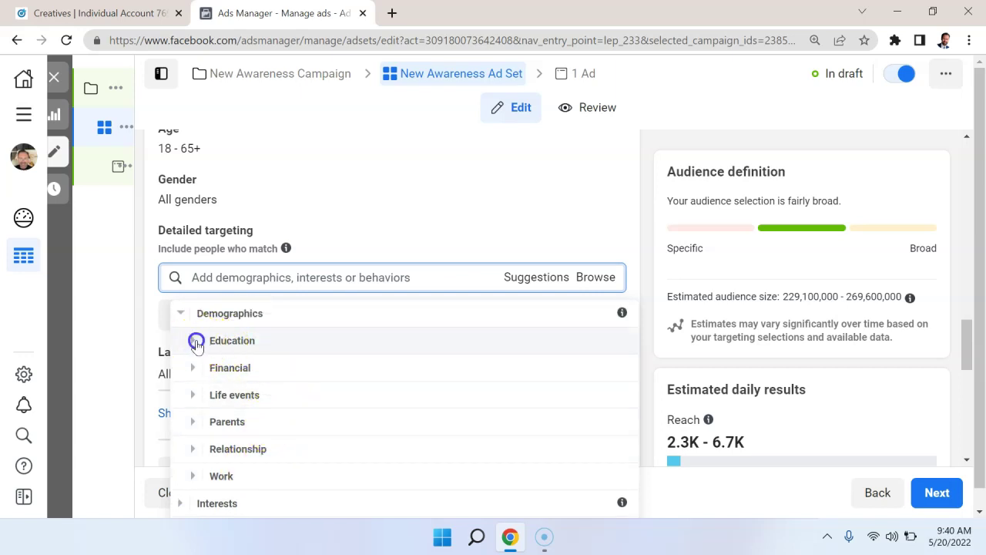
left_click(193, 340)
left_click(195, 322)
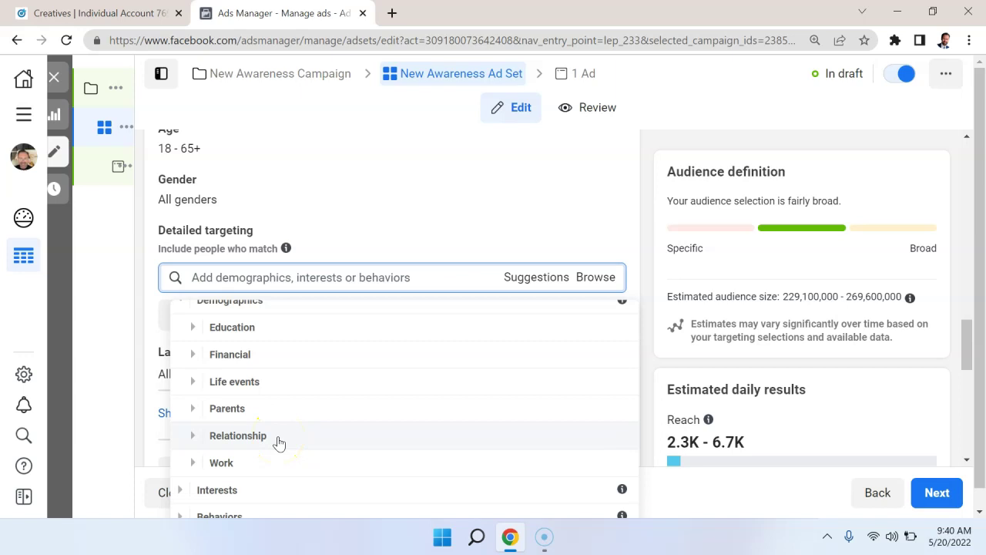
- Review the Work demographics, covering Employers, Industries and Job titles, and collapse the Demographics category
left_click(194, 463)
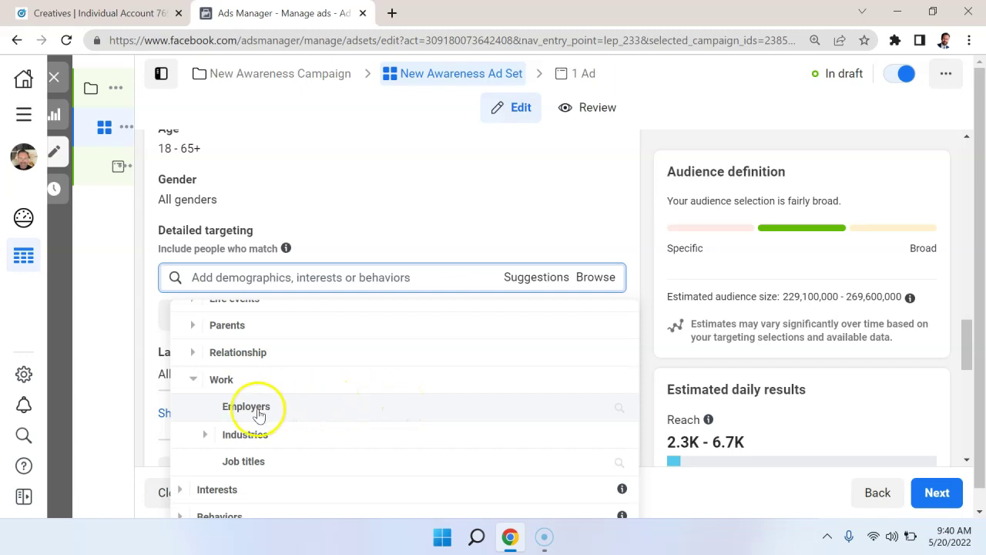
left_click(206, 434)
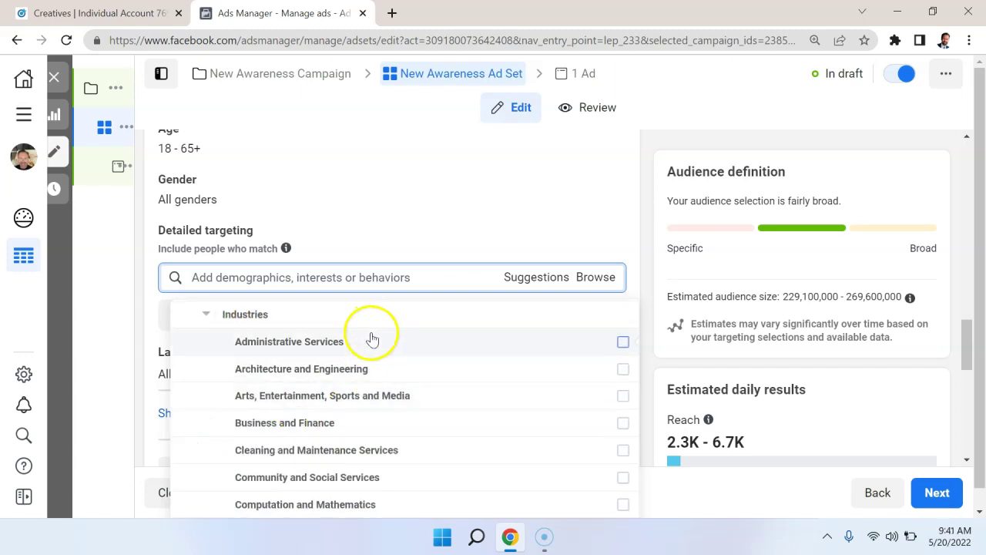
left_click(206, 313)
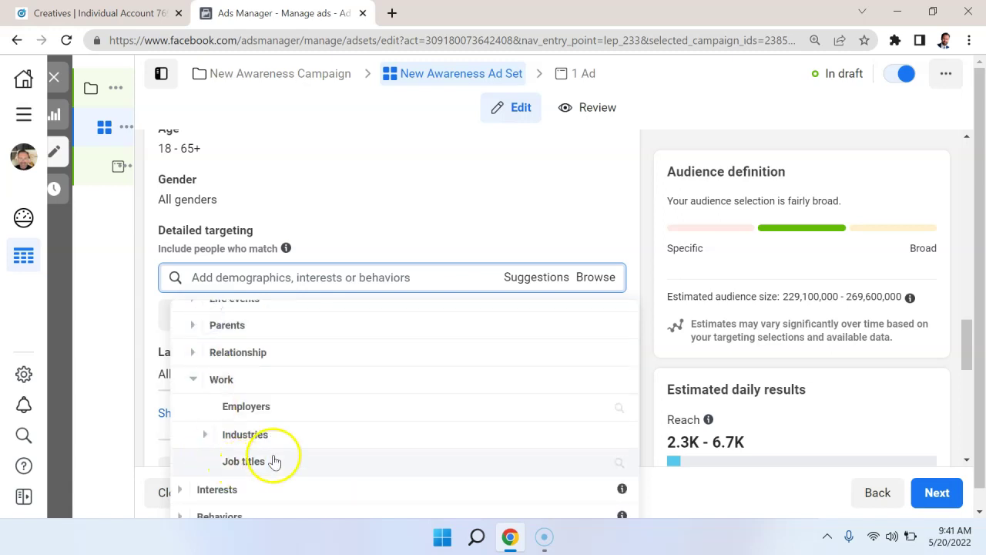
scroll(271, 456, "down", 1)
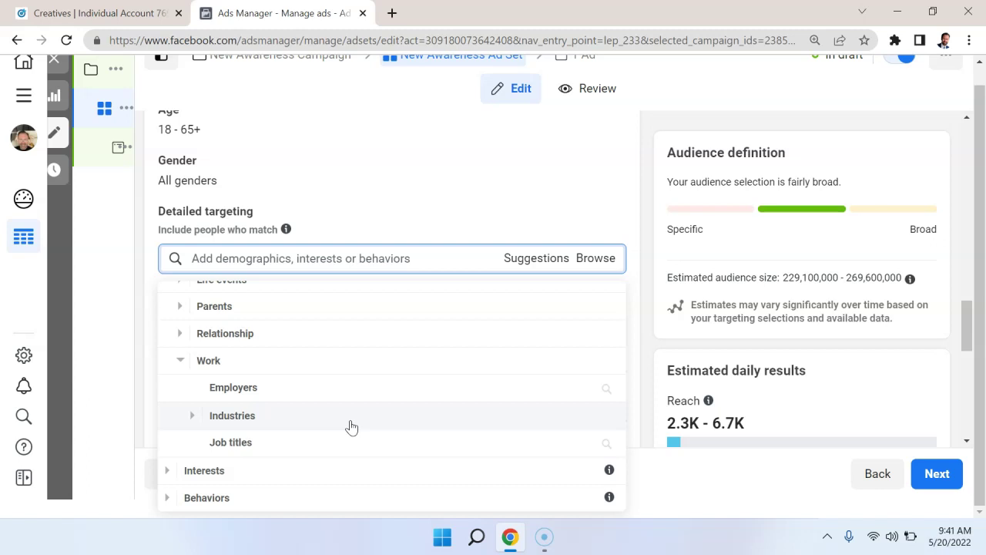
left_click(331, 457)
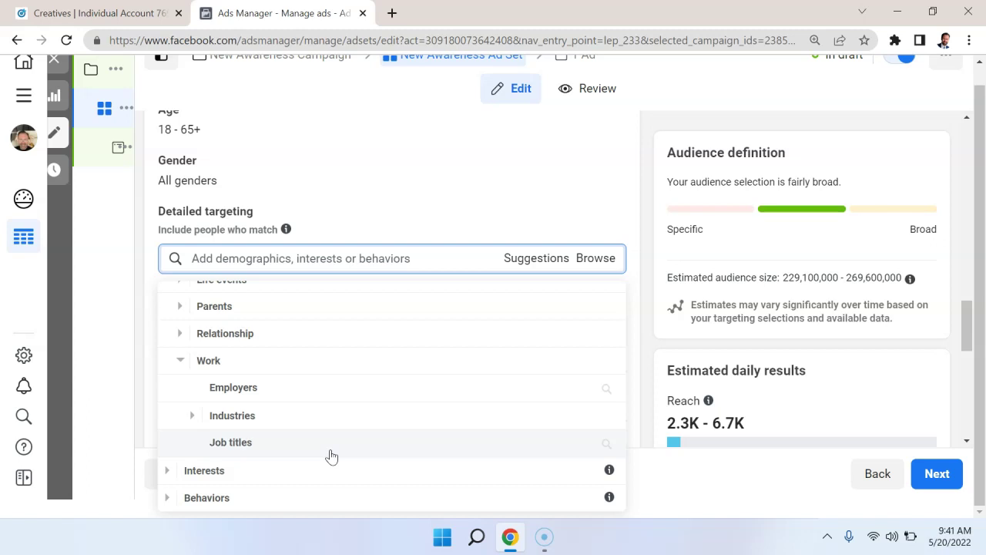
left_click(399, 380)
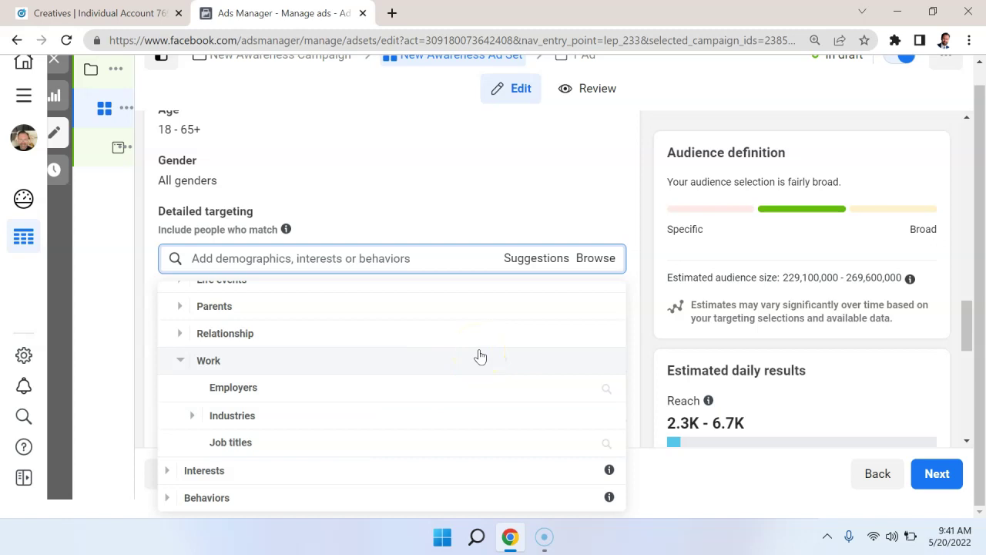
left_click(377, 397)
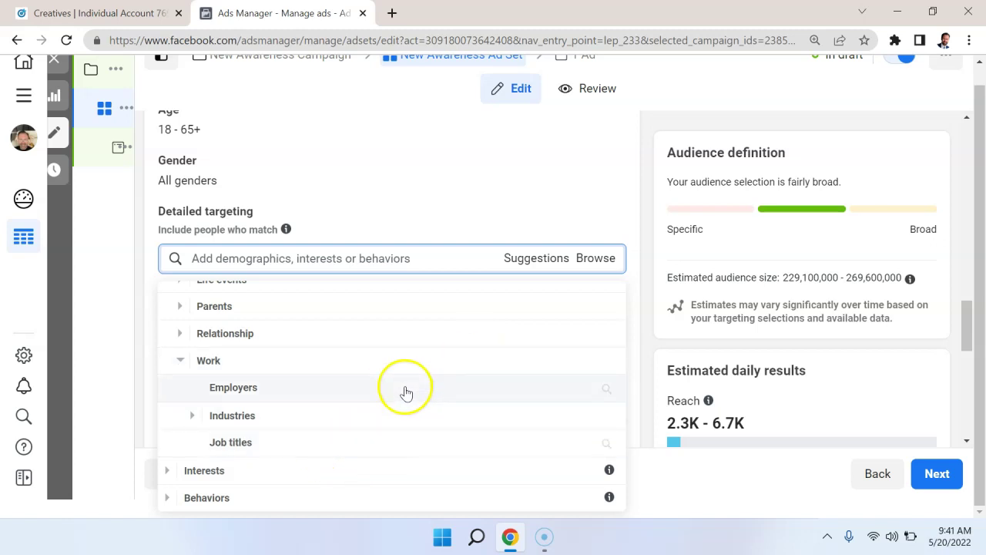
scroll(335, 388, "up", 2)
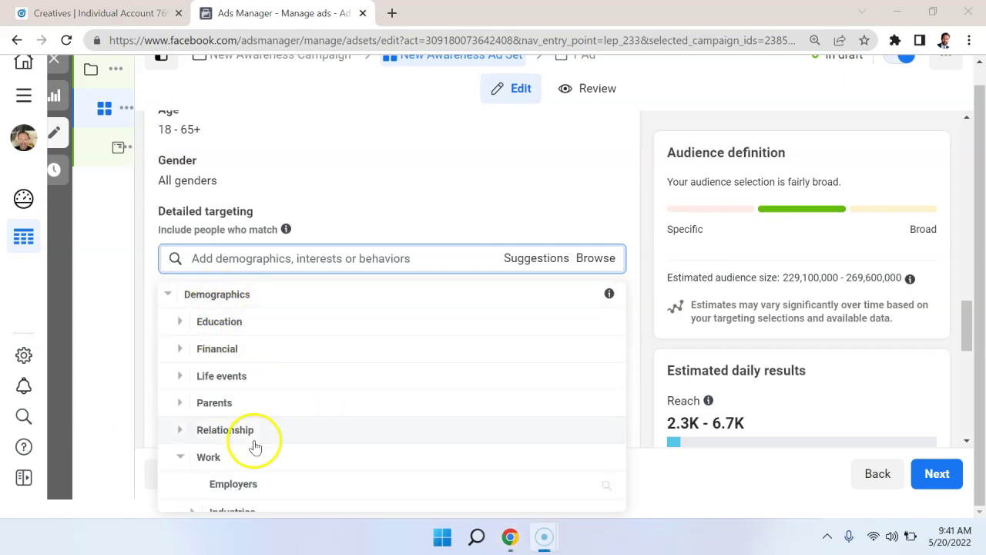
scroll(254, 445, "down", 1)
left_click(180, 382)
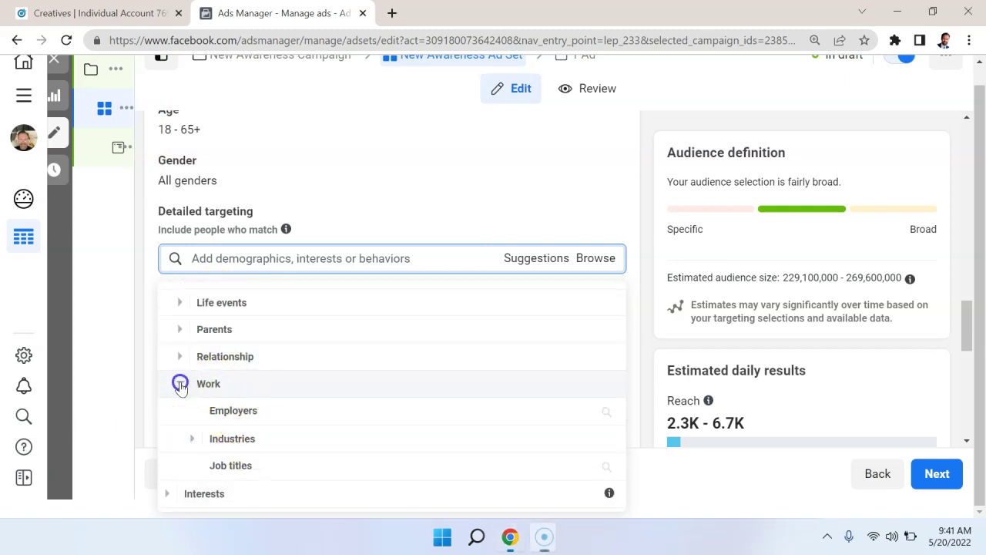
left_click(160, 293)
- Look through the Interests subcategories, from Business and industry to Technology
left_click(185, 345)
left_click(184, 345)
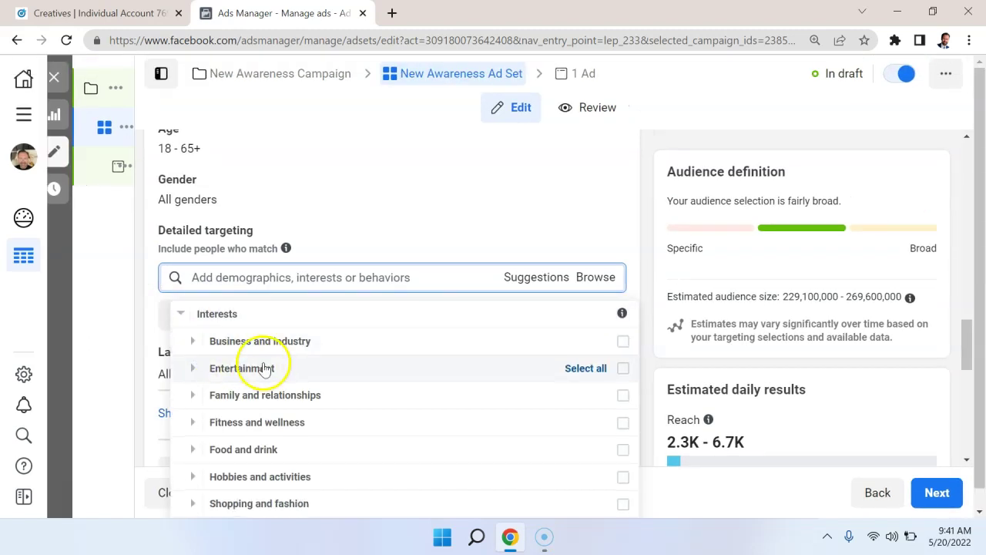
scroll(376, 366, "down", 2)
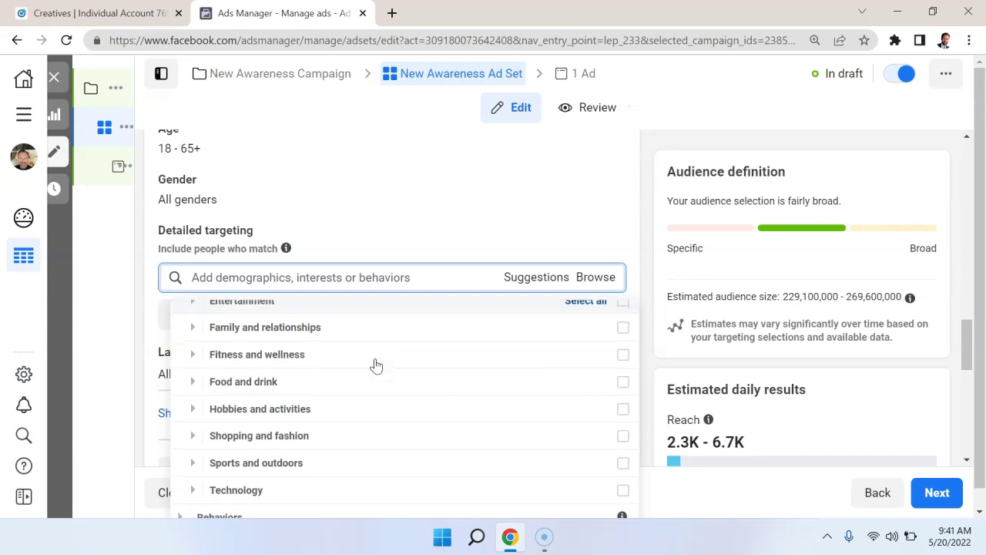
scroll(376, 366, "up", 1)
scroll(377, 365, "up", 2)
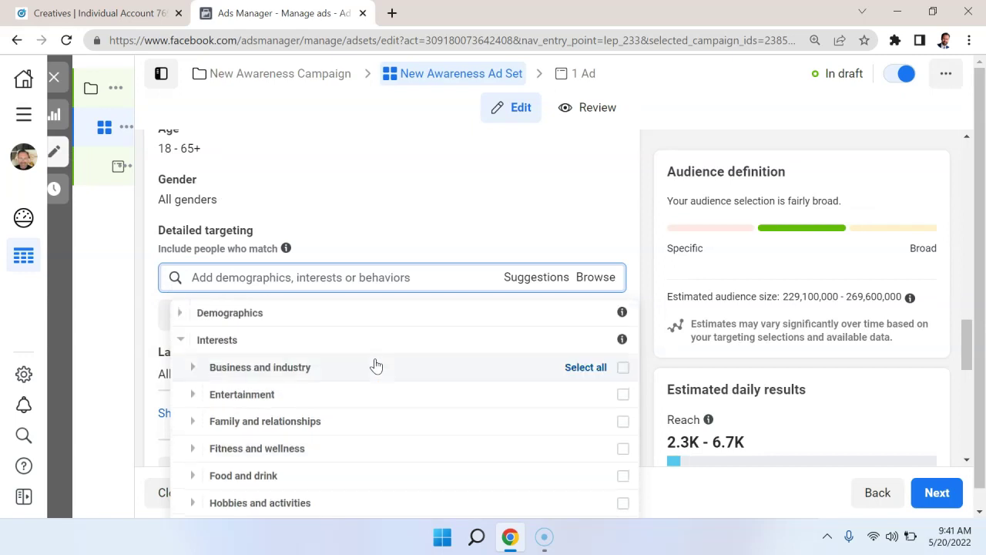
- Revisit the Demographics category and its Work subcategory, then collapse Demographics
left_click(349, 279)
left_click(228, 319)
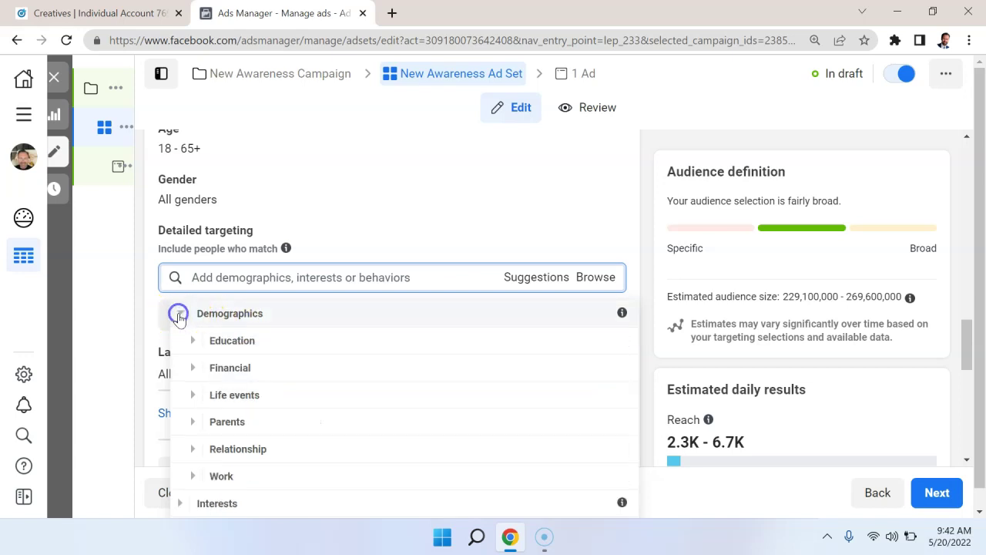
left_click(199, 476)
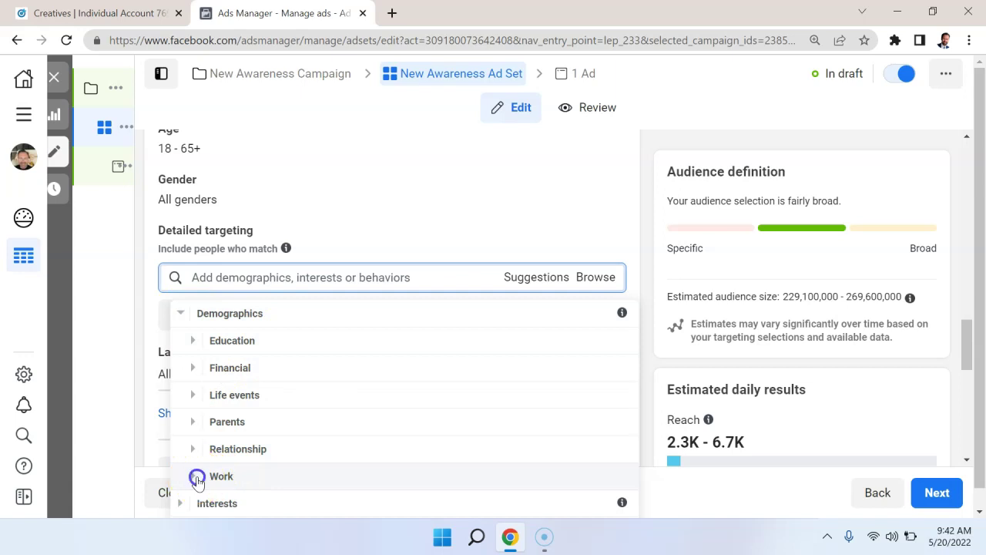
scroll(277, 447, "up", 1)
scroll(231, 358, "up", 1)
left_click(183, 313)
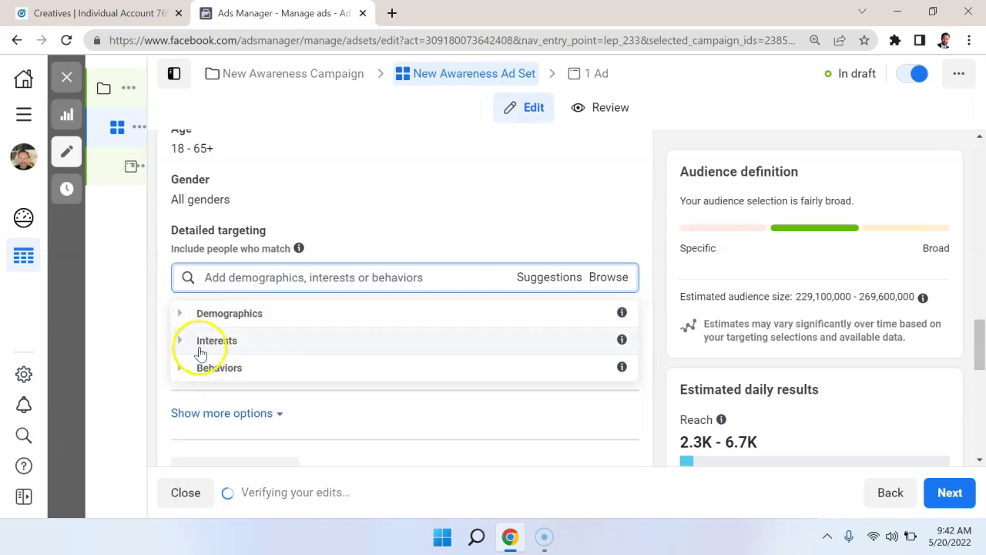
- Expand Interests again and review the full list of interest subcategories available for targeting
left_click(182, 343)
scroll(385, 434, "down", 2)
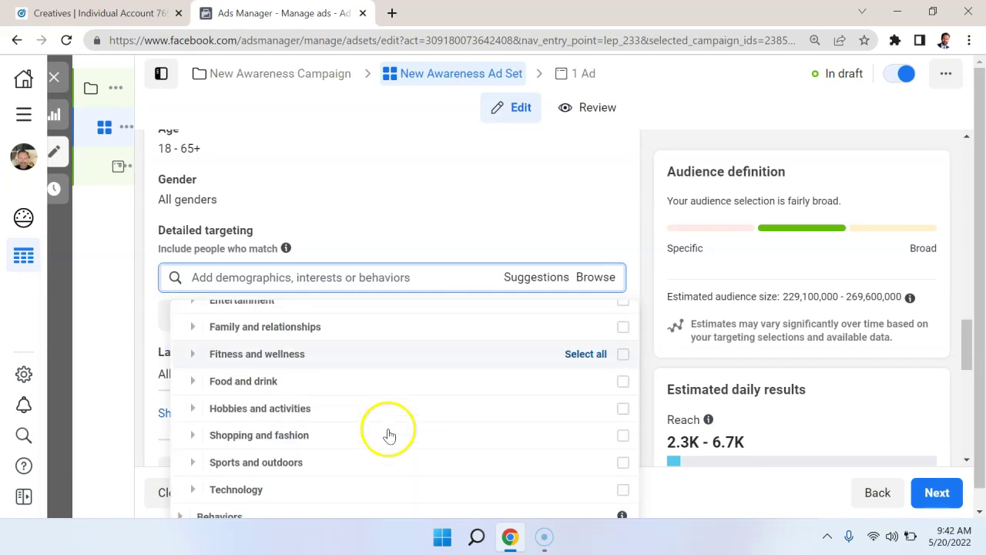
scroll(399, 396, "up", 1)
scroll(399, 396, "down", 1)
scroll(399, 396, "up", 1)
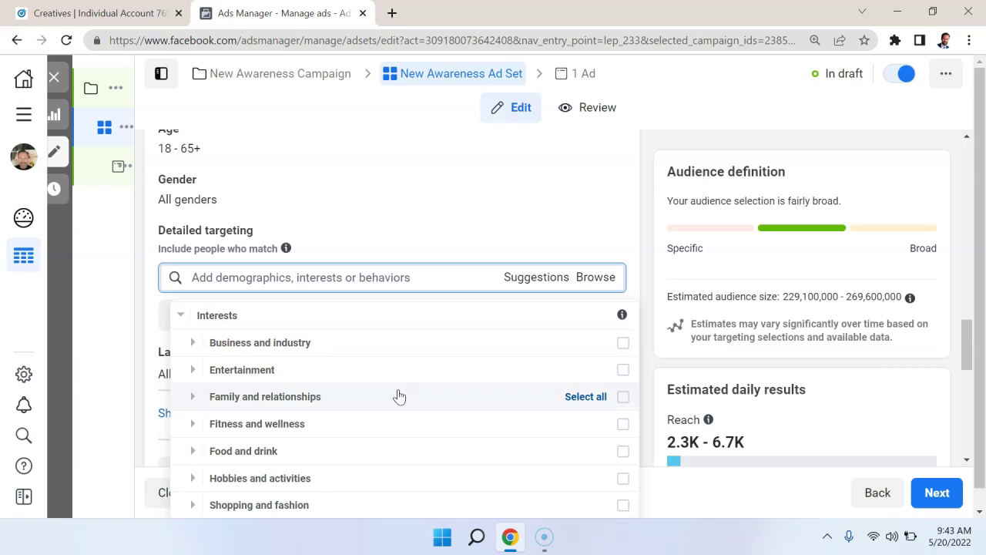
scroll(399, 396, "down", 1)
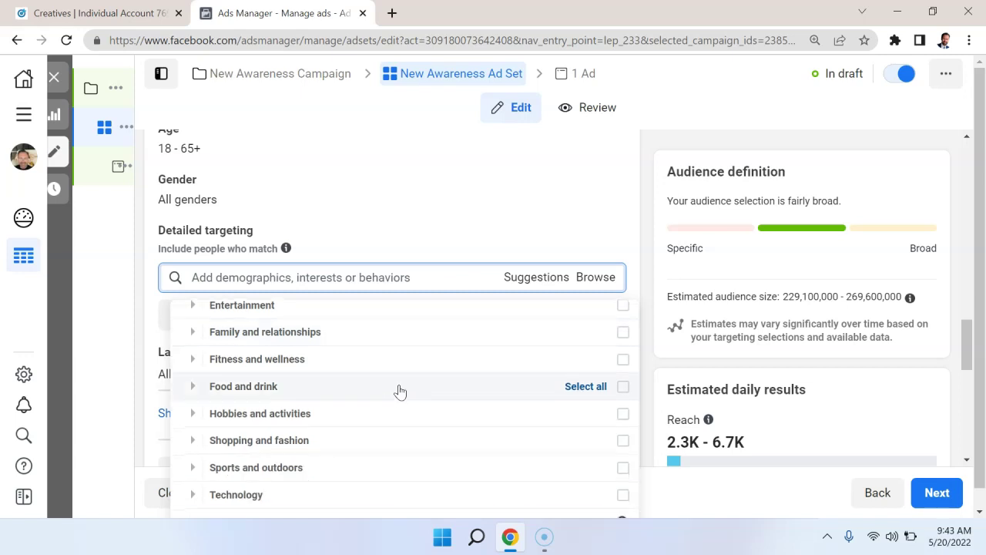
scroll(324, 395, "up", 1)
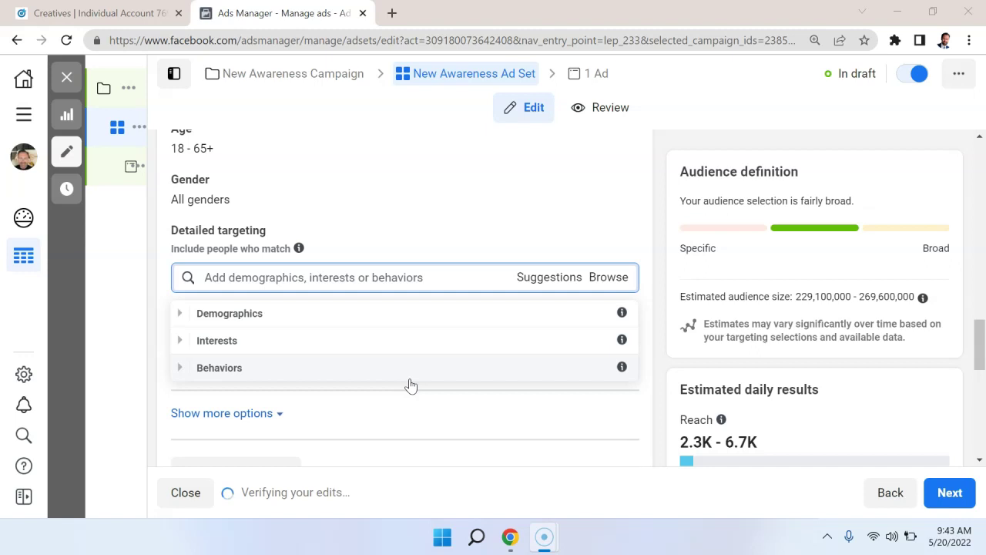
- Examine the Behaviors category, checking the options under Anniversary, Consumer Classification and Digital Activities
left_click(181, 369)
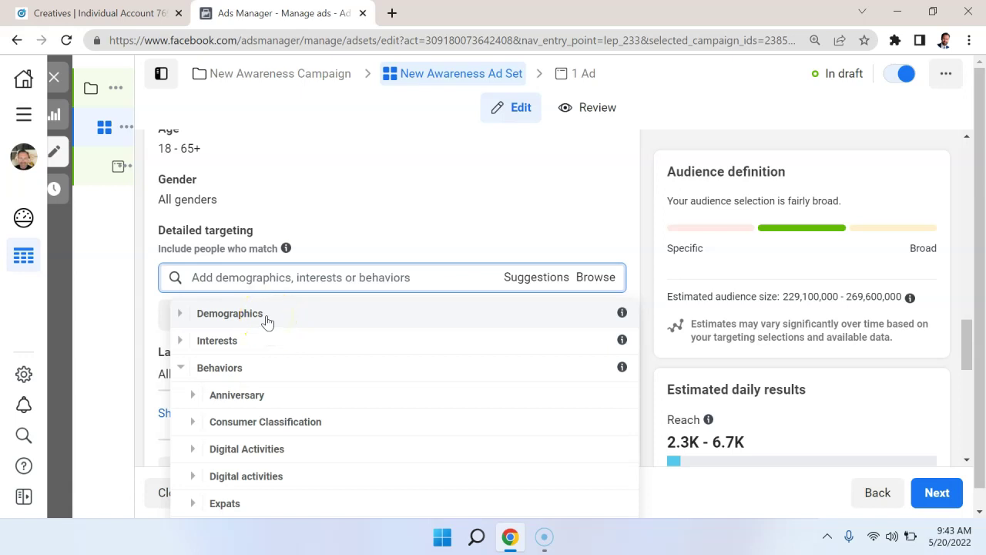
scroll(300, 404, "down", 1)
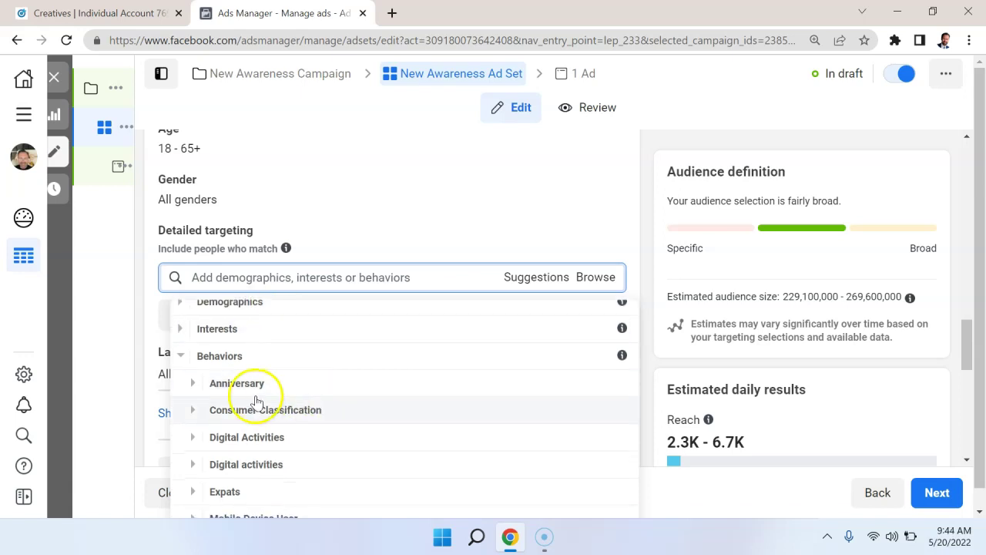
left_click(195, 385)
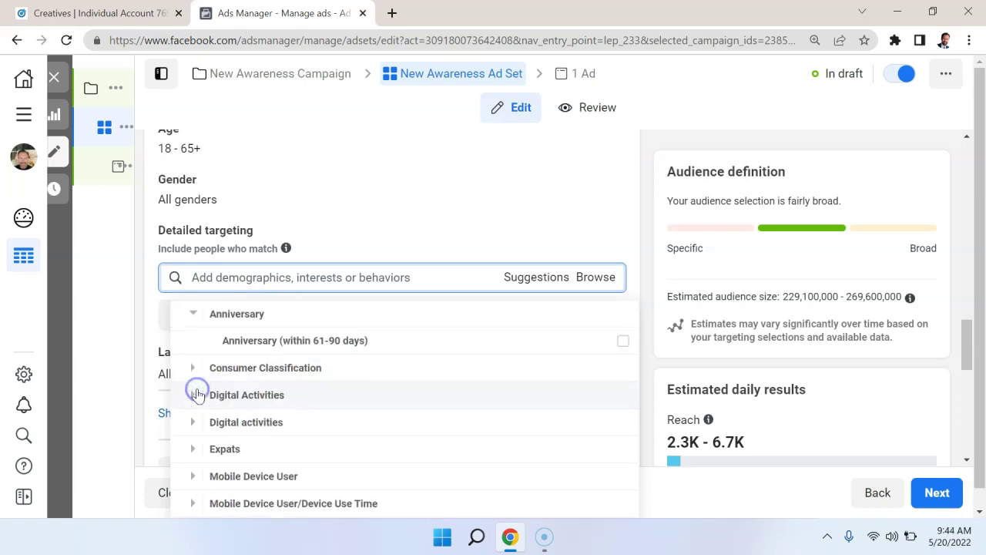
left_click(193, 314)
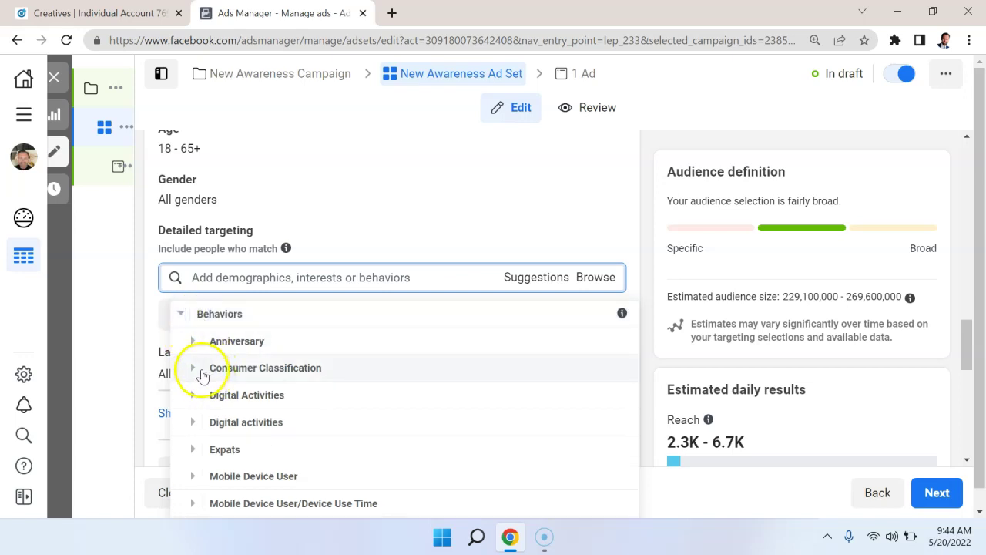
left_click(204, 376)
scroll(316, 385, "down", 1)
scroll(254, 362, "up", 1)
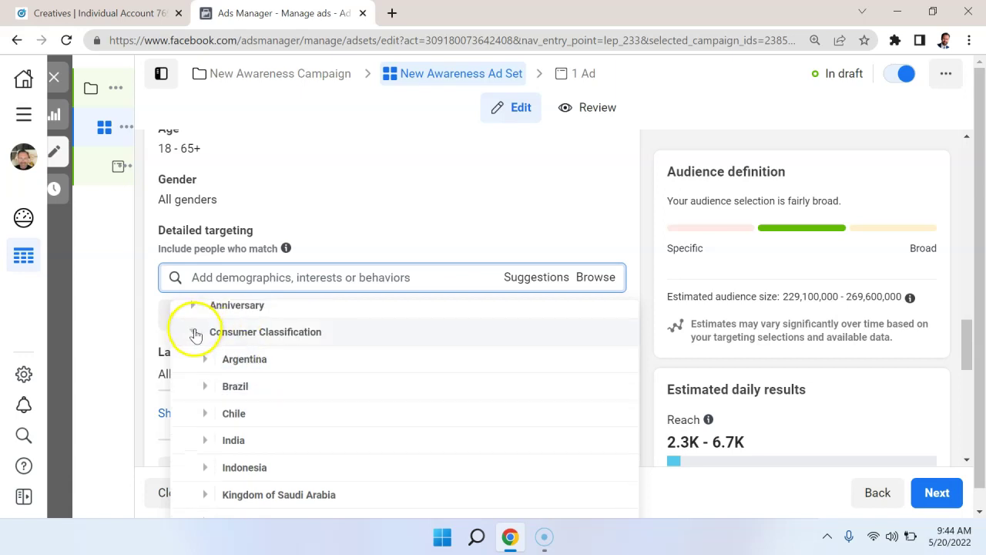
left_click(196, 333)
left_click(194, 396)
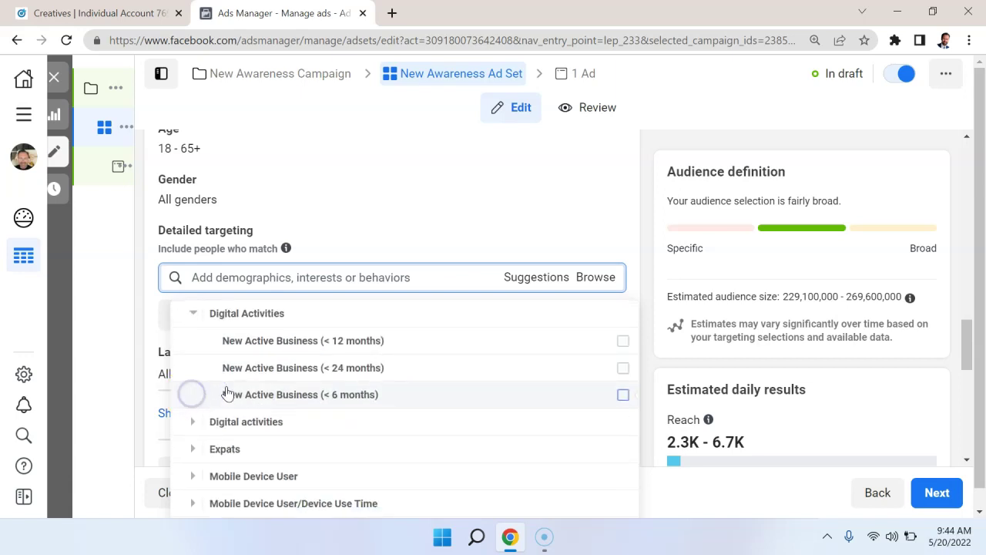
mouse_move(316, 349)
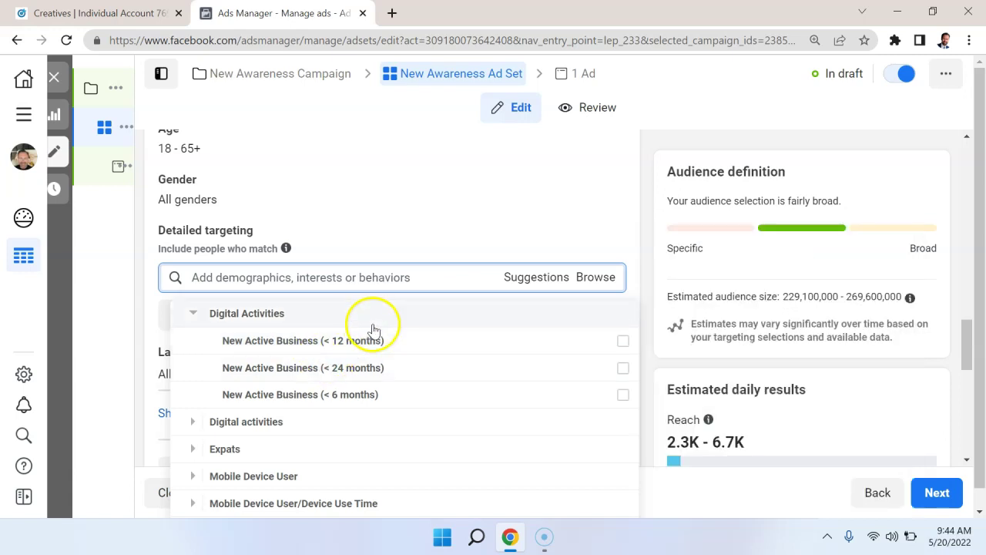
- Read the descriptions of the New Active Business options (12, 24 and 6 months) under Digital Activities, then collapse that subcategory
mouse_move(375, 348)
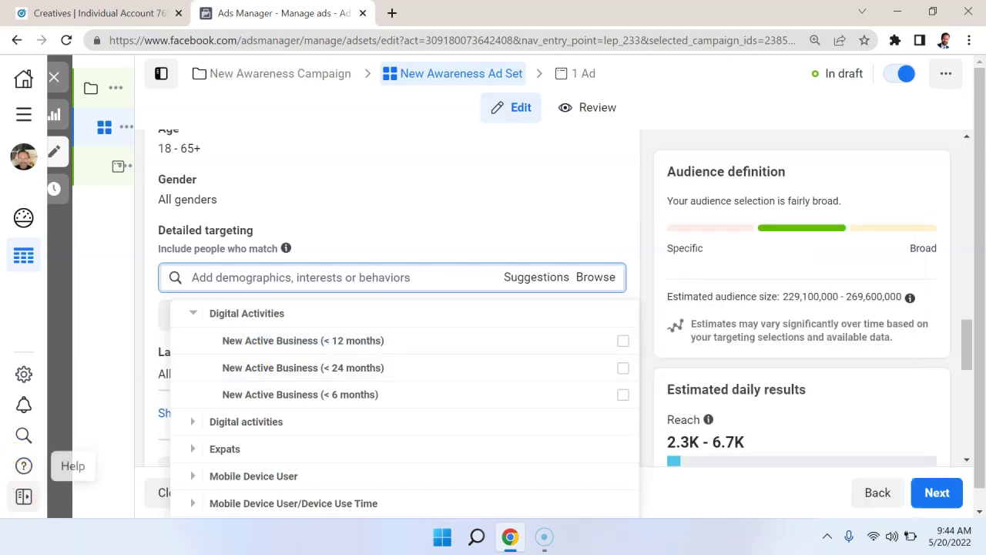
mouse_move(449, 347)
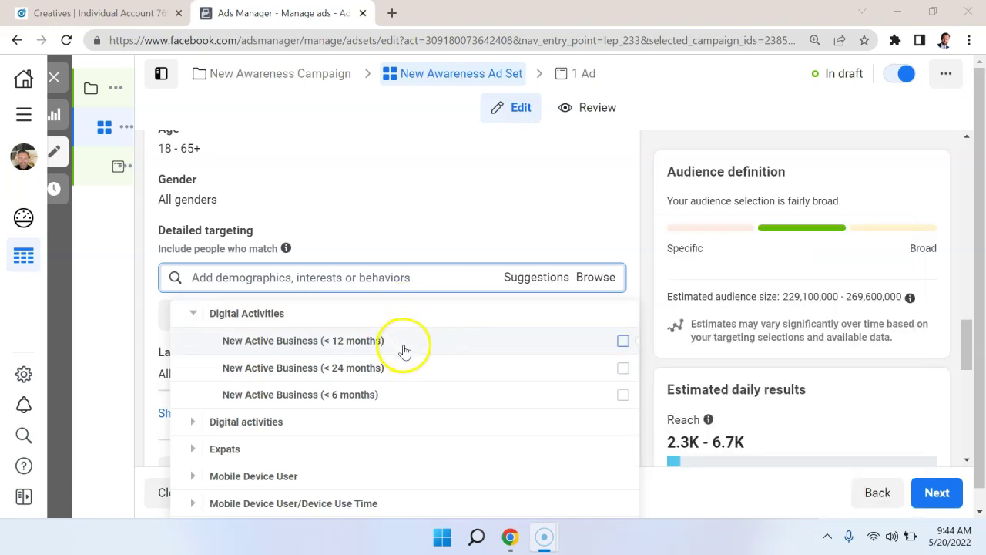
mouse_move(390, 367)
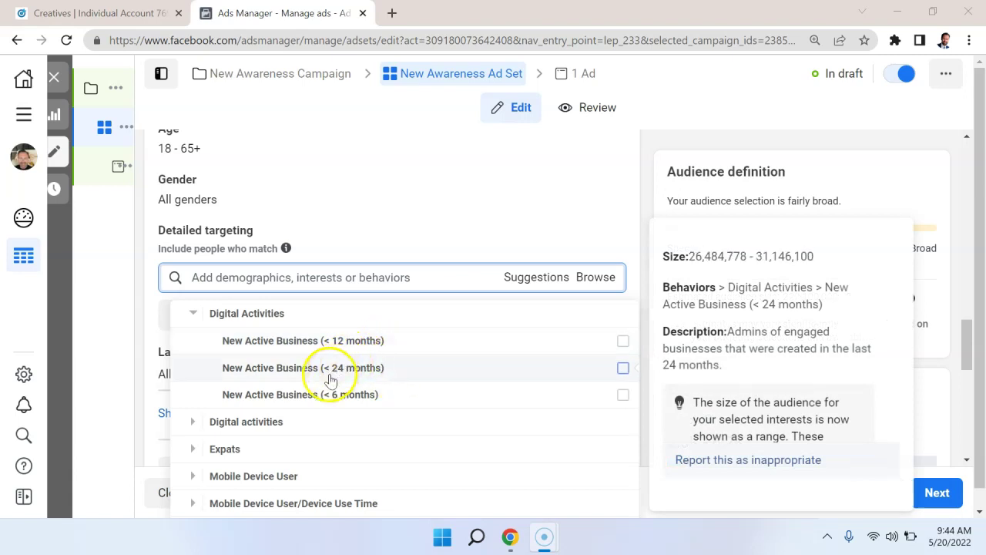
mouse_move(360, 406)
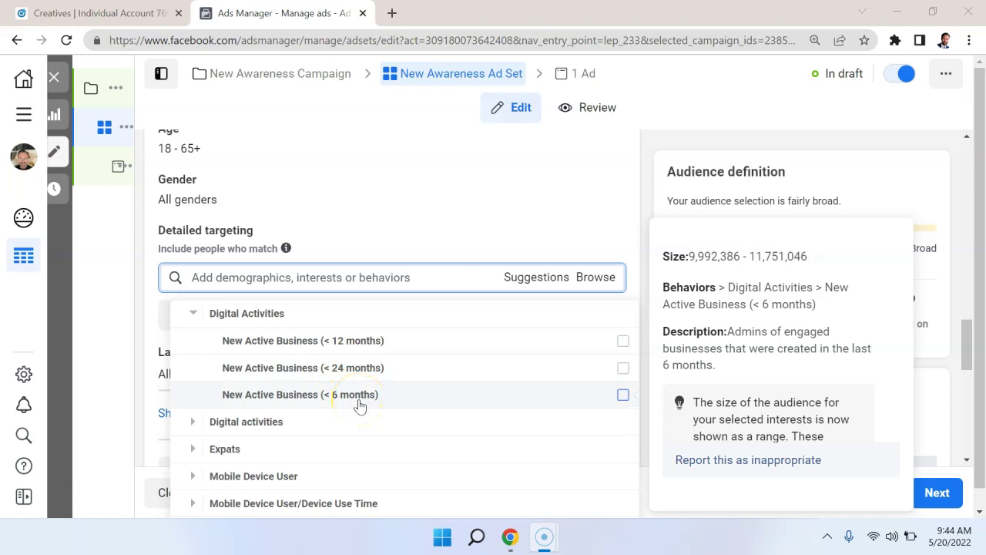
left_click(197, 315)
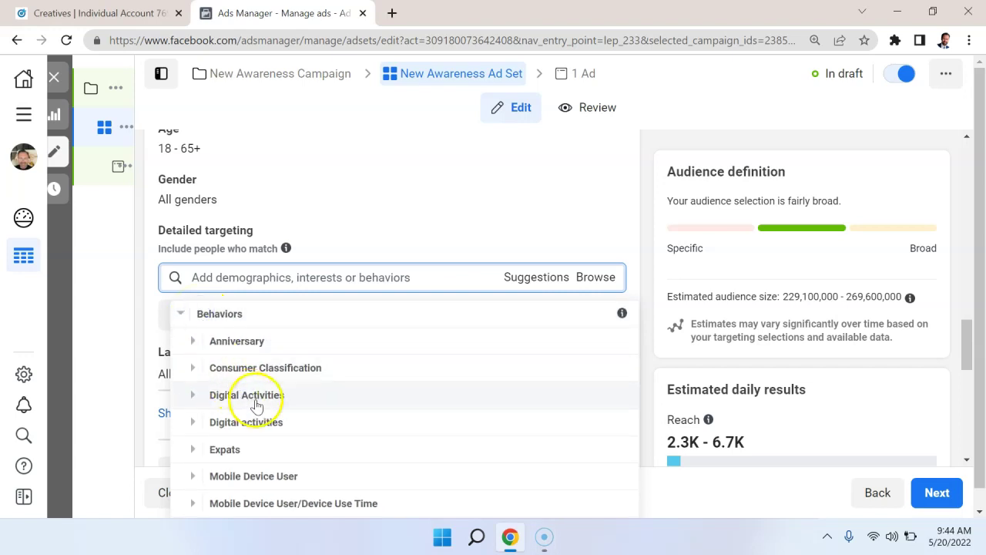
- Expand the second Digital activities subcategory and check its Operating System Used group
left_click(192, 407)
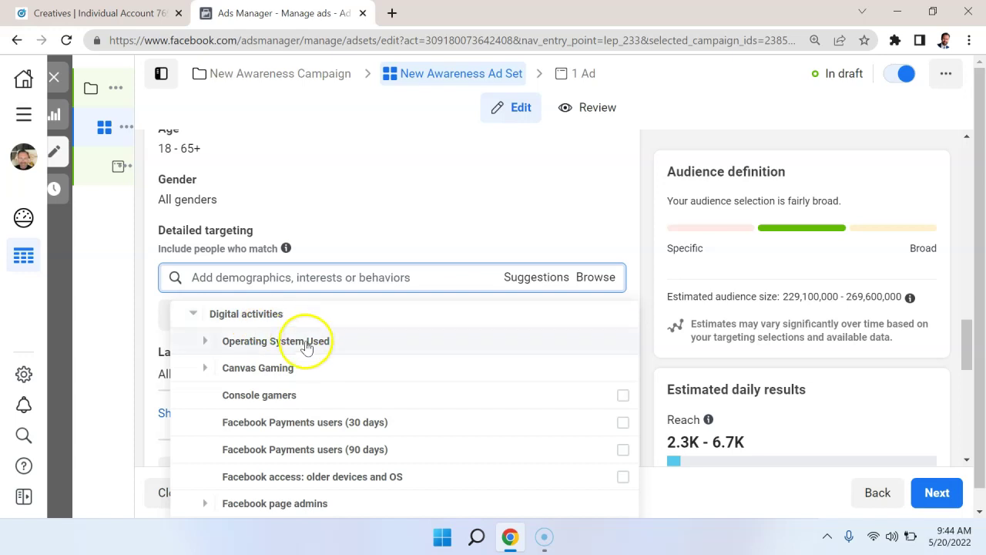
left_click(206, 344)
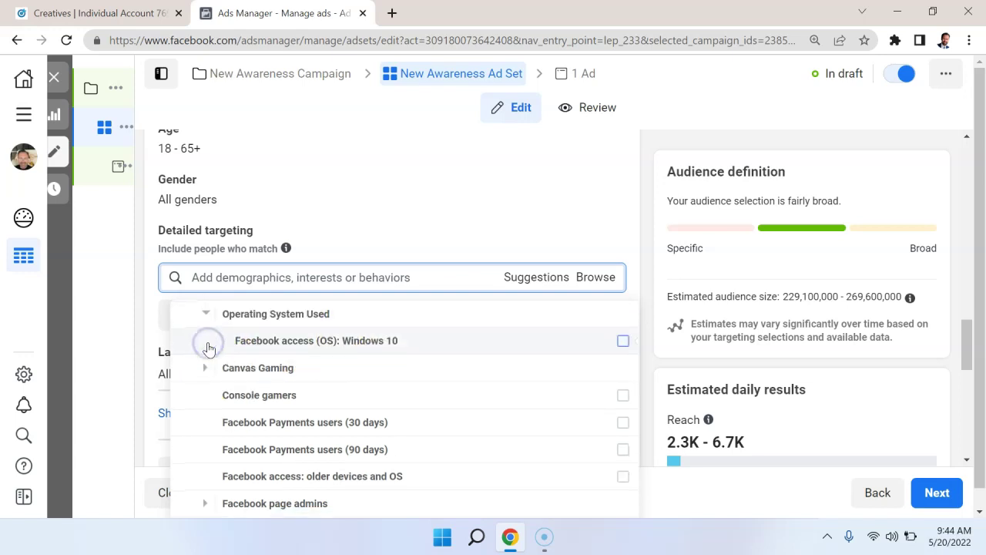
left_click(207, 314)
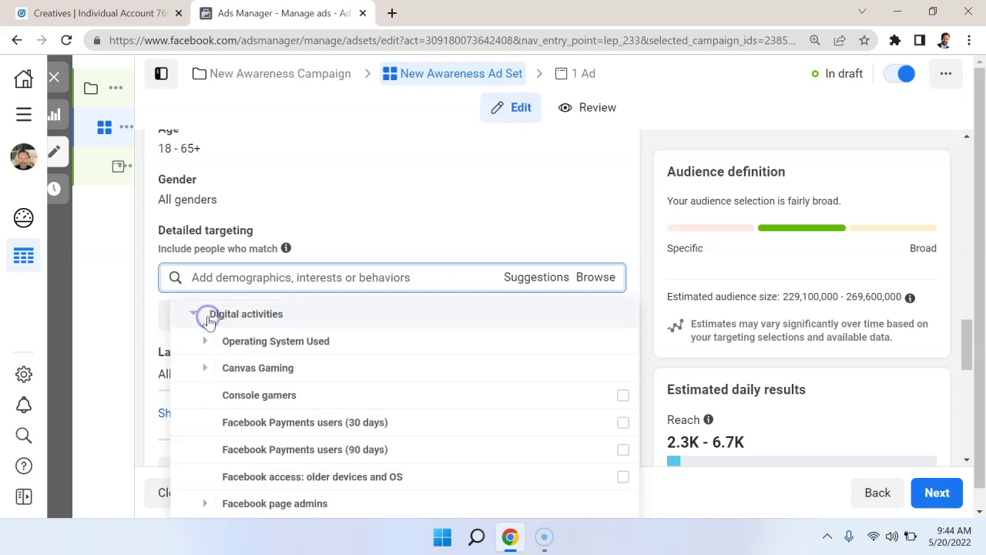
- Examine the page admin types under Facebook page admins, from Business to Travel & Tourism, then collapse the group
scroll(306, 405, "down", 1)
left_click(210, 428)
left_click(206, 315)
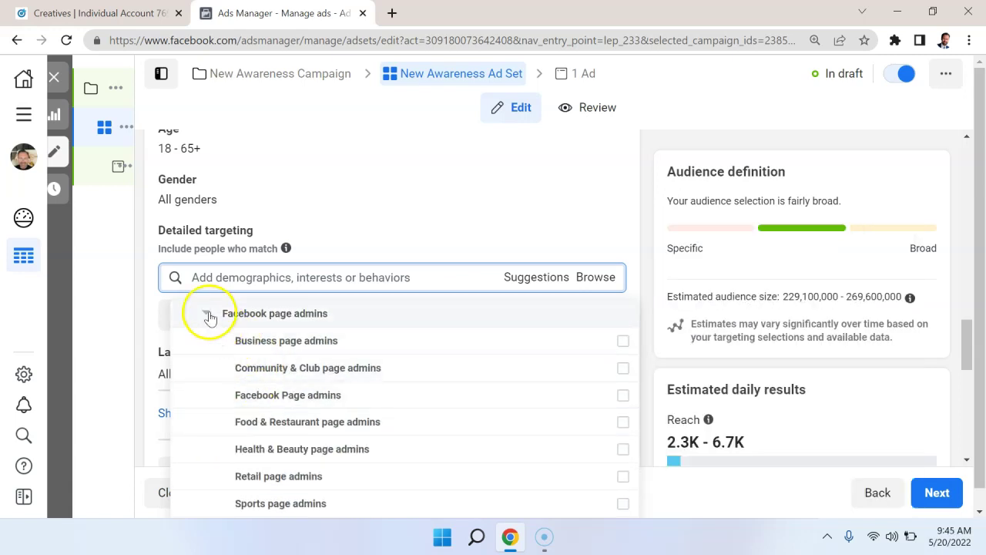
scroll(253, 436, "down", 1)
left_click(204, 434)
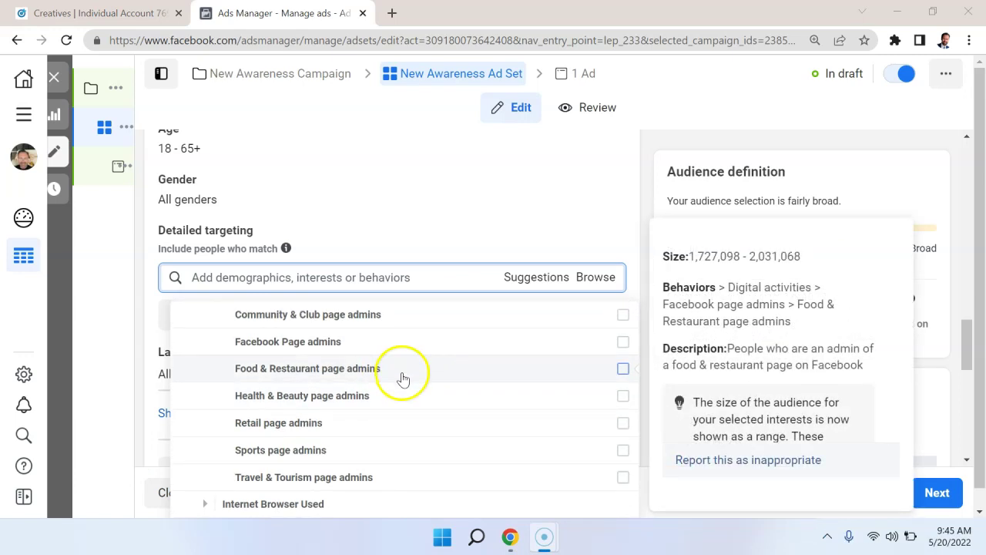
scroll(399, 362, "up", 1)
scroll(396, 337, "down", 1)
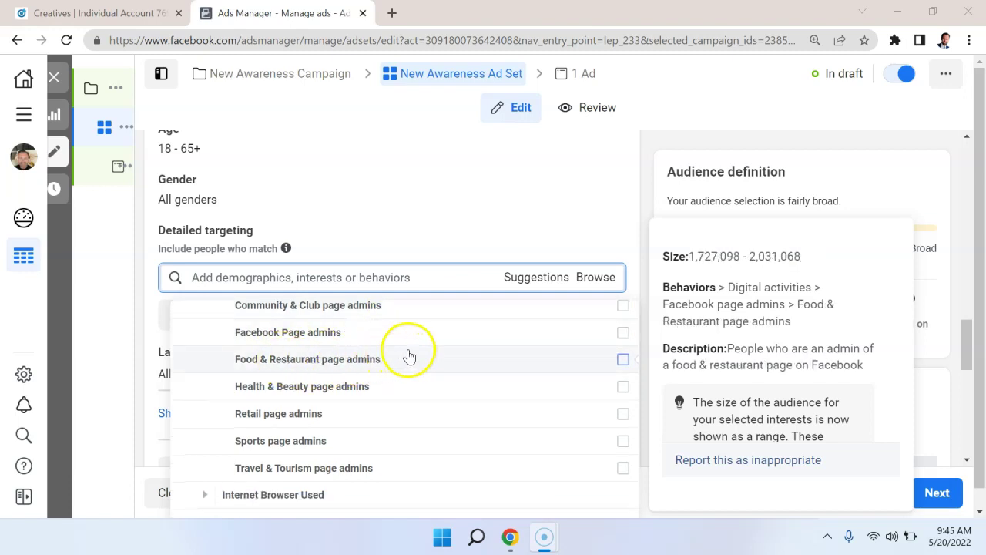
scroll(404, 359, "down", 1)
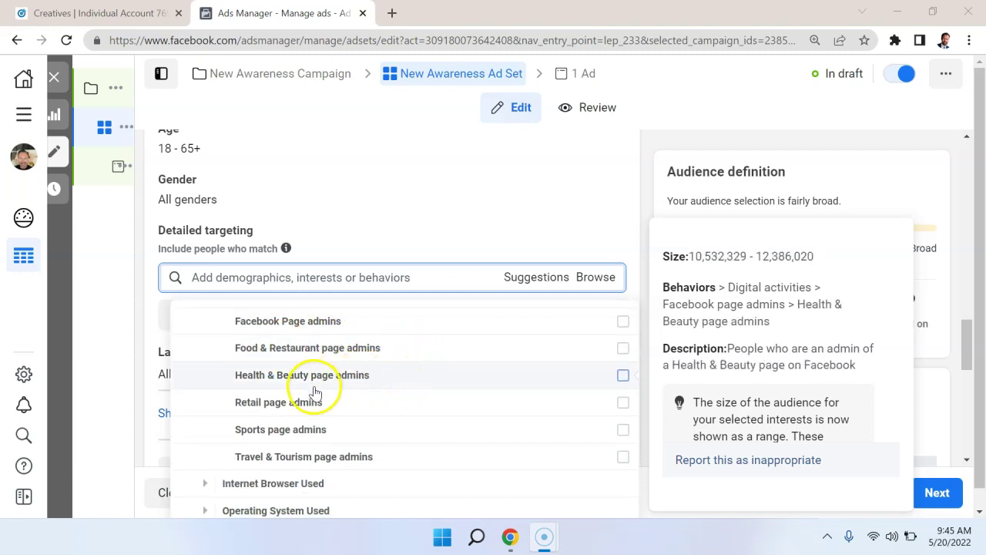
scroll(324, 405, "down", 1)
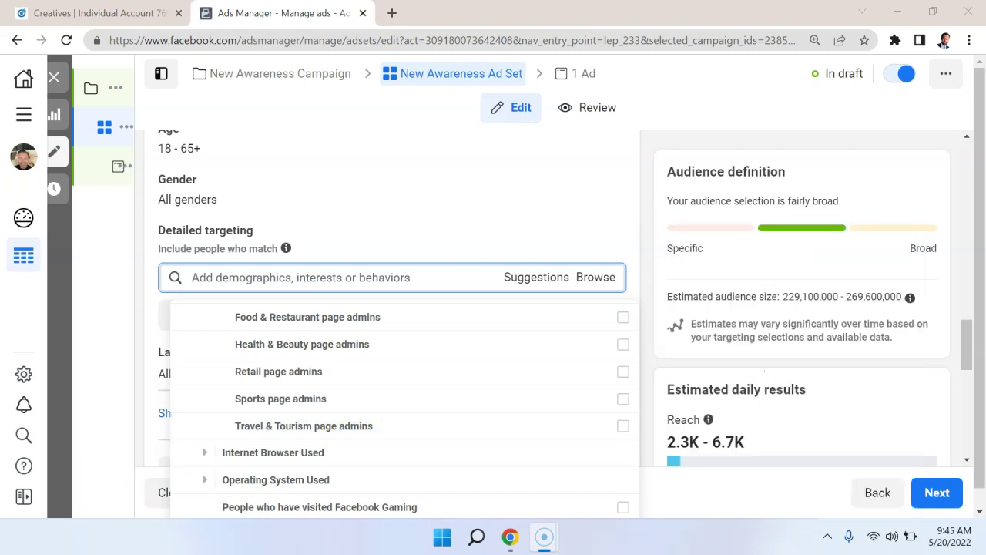
left_click(293, 312)
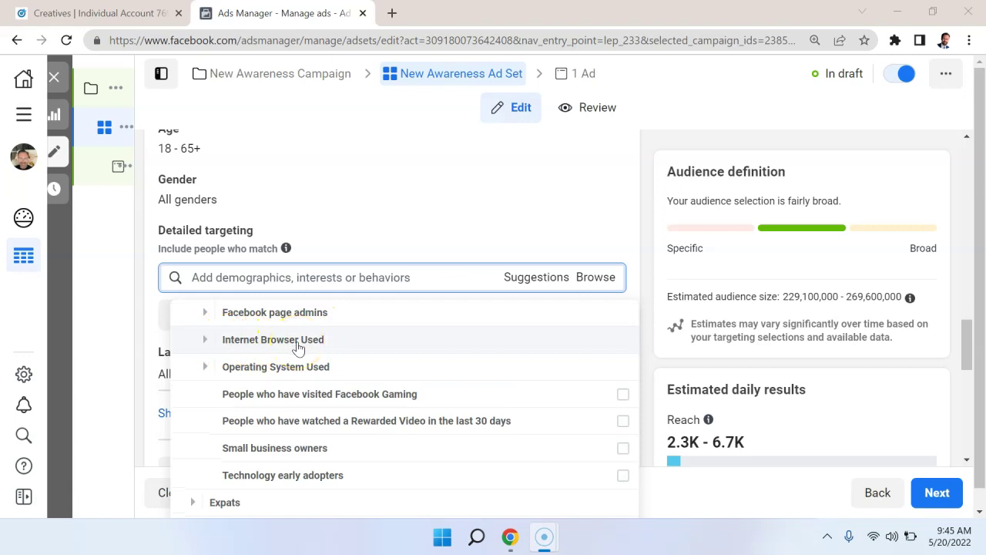
- Check the browsers under Internet Browser Used and review the remaining Digital activities options through Technology early adopters
left_click(205, 340)
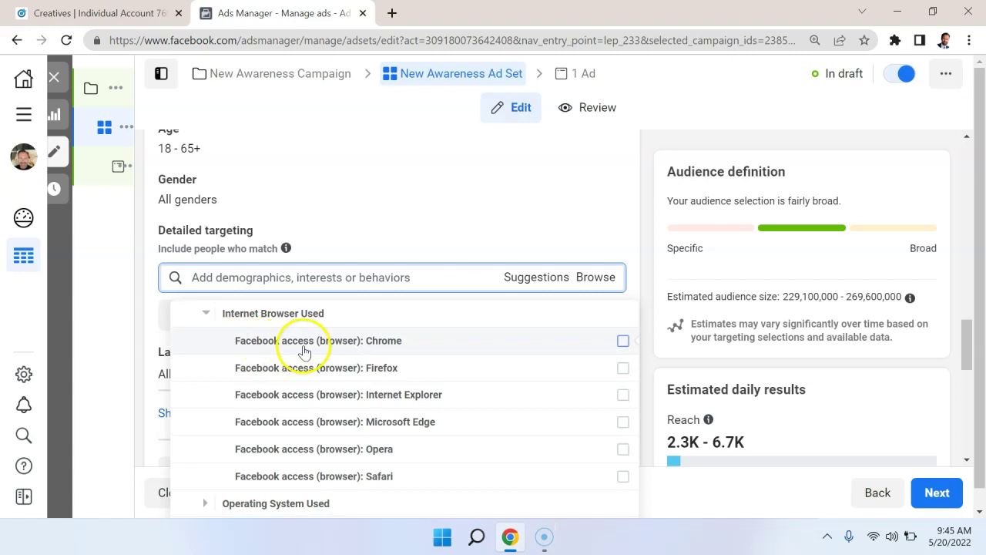
left_click(206, 314)
scroll(308, 413, "up", 2)
scroll(322, 424, "down", 1)
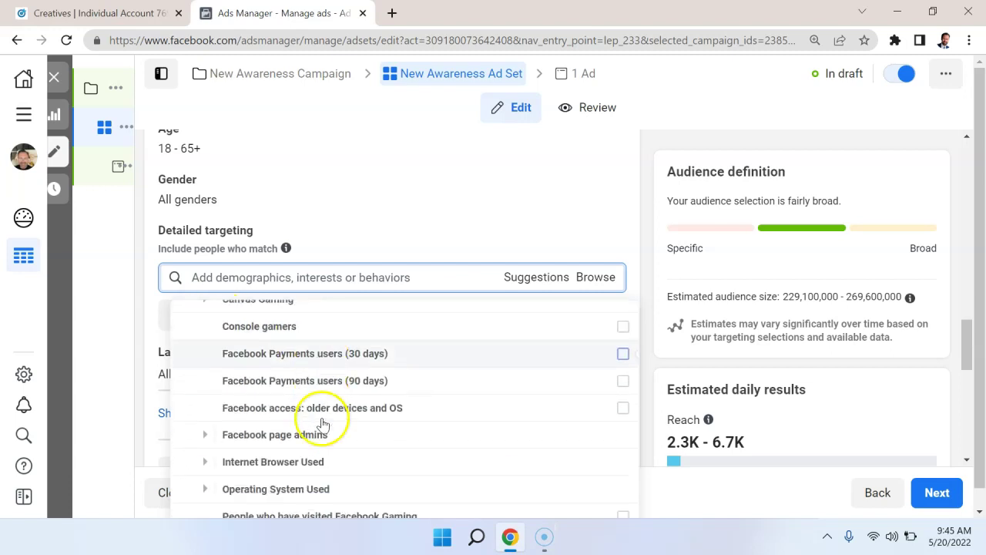
scroll(322, 424, "down", 1)
scroll(339, 393, "down", 2)
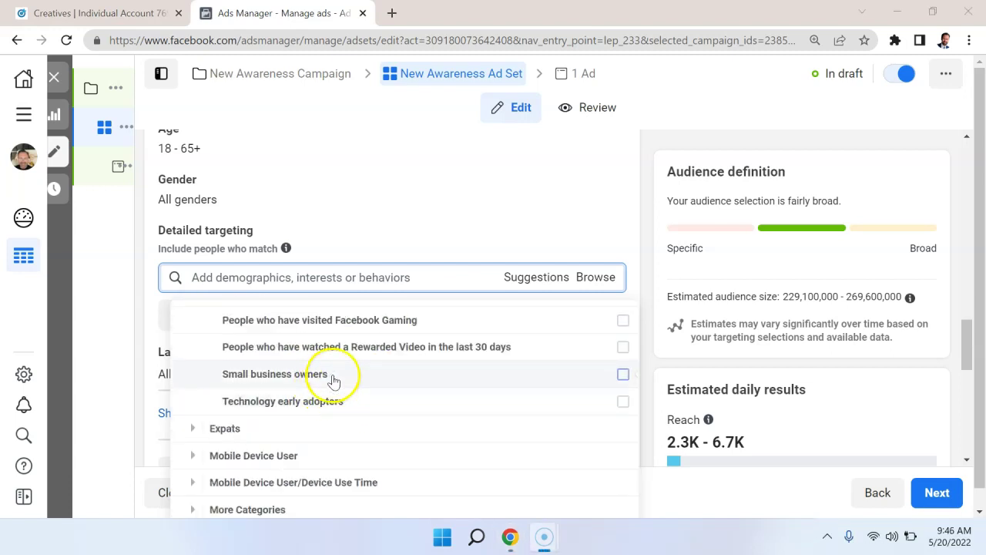
mouse_move(333, 381)
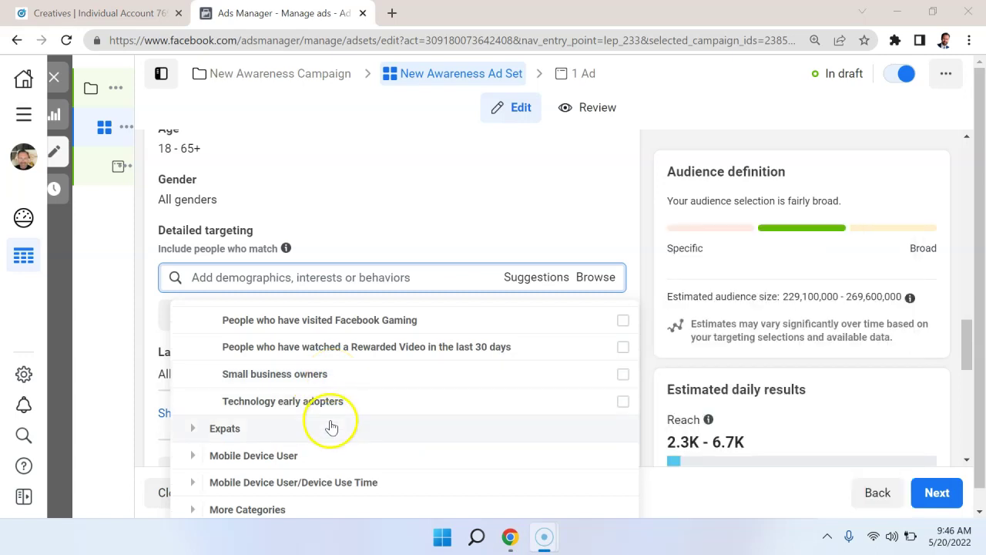
mouse_move(336, 411)
- Look over the remaining Behaviors subcategories, including Expats, Mobile Device User, Purchase behavior and Soccer
scroll(339, 415, "down", 1)
scroll(339, 415, "down", 1)
left_click(321, 399)
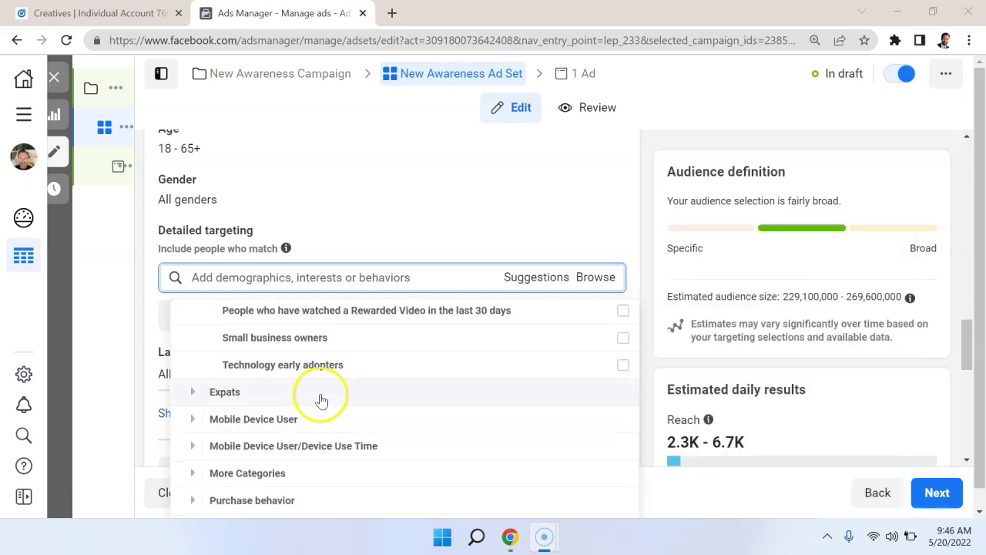
scroll(303, 397, "down", 2)
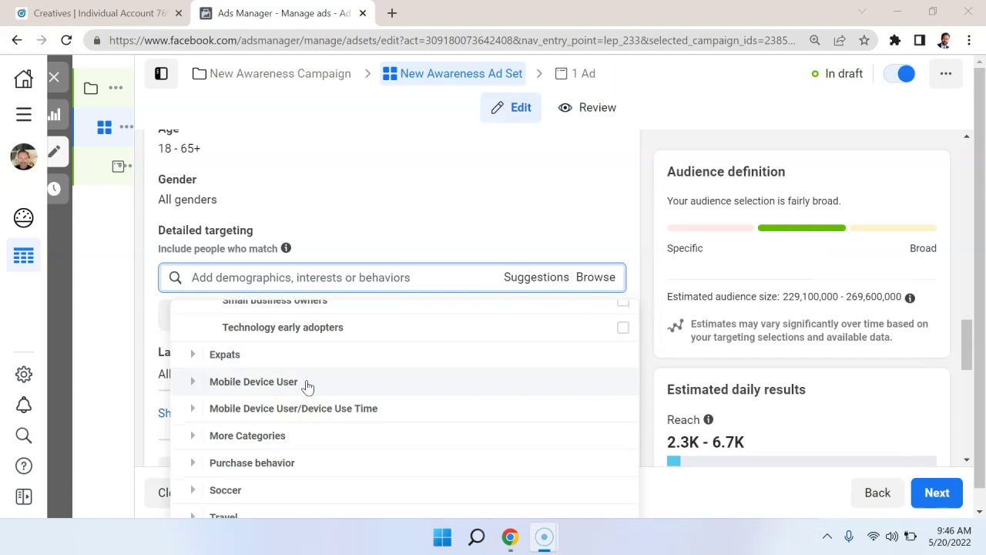
scroll(307, 385, "up", 6)
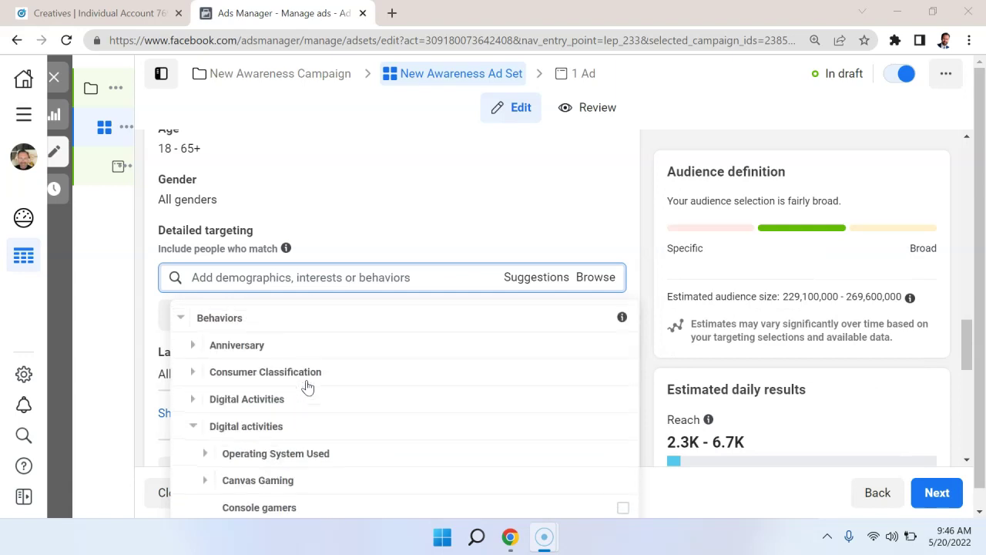
scroll(307, 386, "down", 1)
left_click(375, 439)
scroll(375, 440, "down", 5)
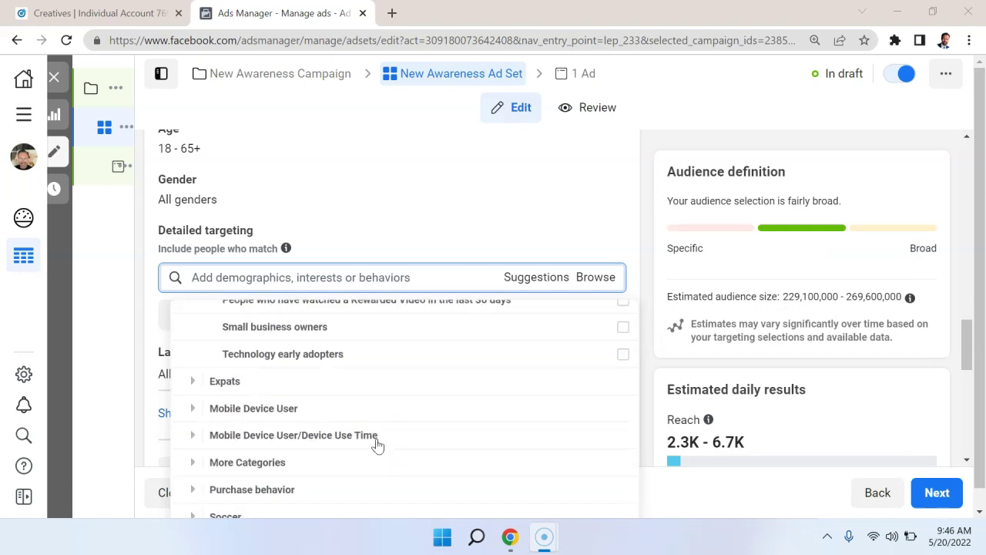
scroll(375, 441, "down", 1)
left_click(275, 391)
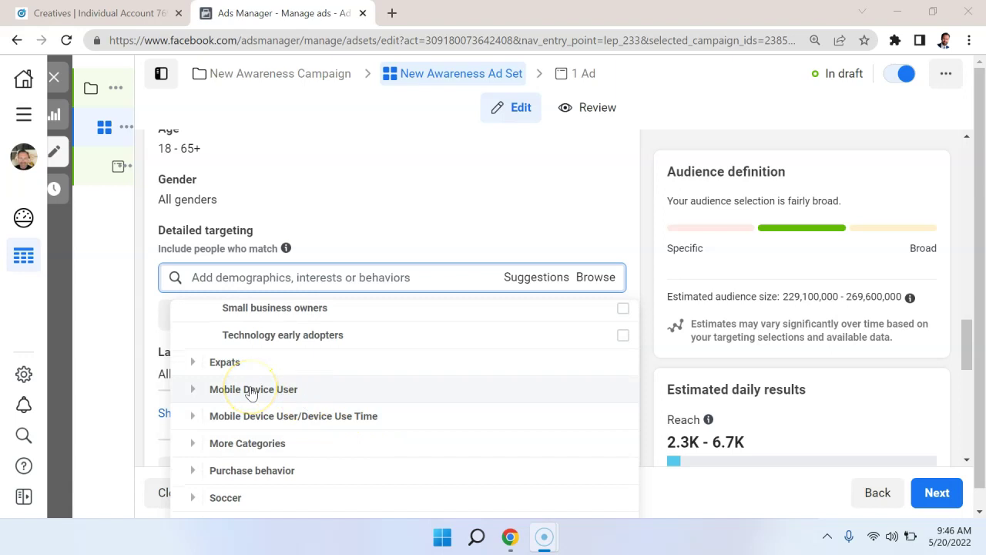
- Inspect the device options under Mobile Device User, then collapse it along with Digital activities
left_click(193, 389)
scroll(241, 362, "down", 1)
scroll(236, 359, "up", 1)
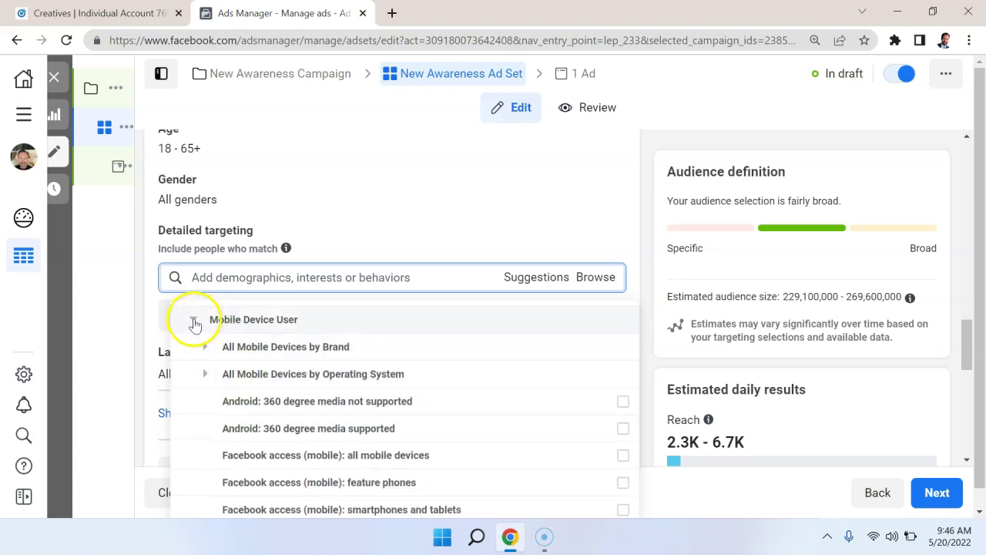
left_click(193, 319)
scroll(208, 355, "up", 2)
scroll(296, 458, "down", 2)
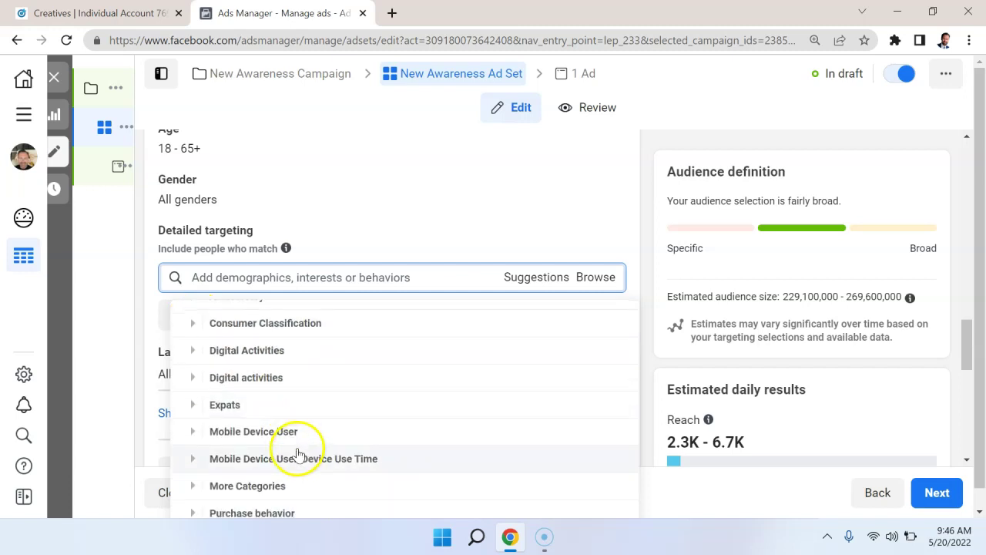
- Review More Categories and the Marketing API developers (last 90 days) description, then collapse the Behaviors category
scroll(326, 456, "down", 2)
left_click(191, 437)
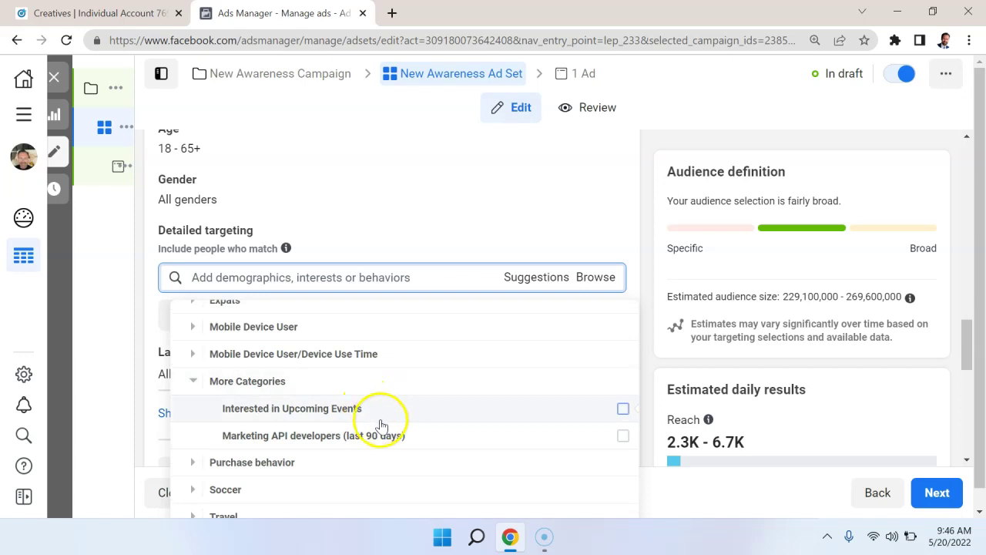
mouse_move(407, 440)
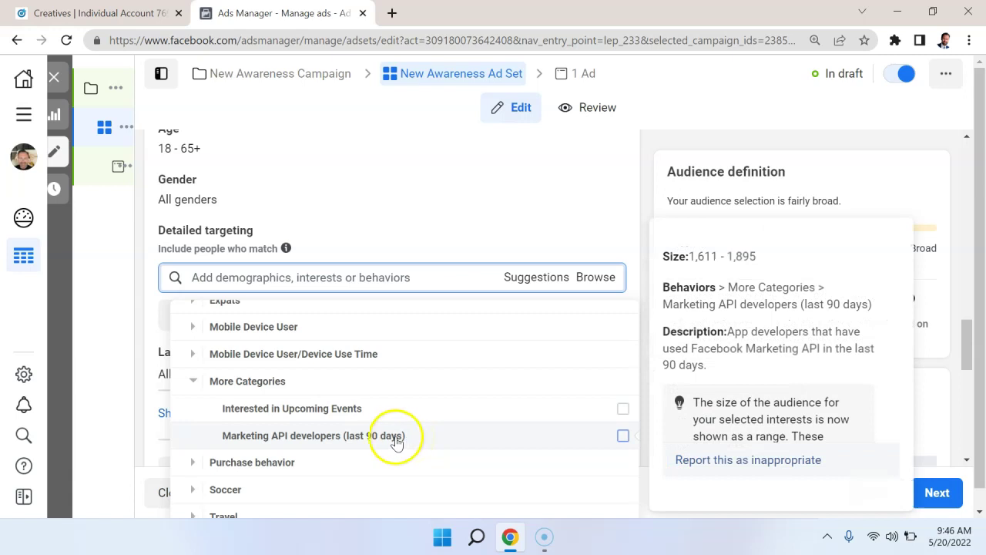
scroll(392, 437, "down", 1)
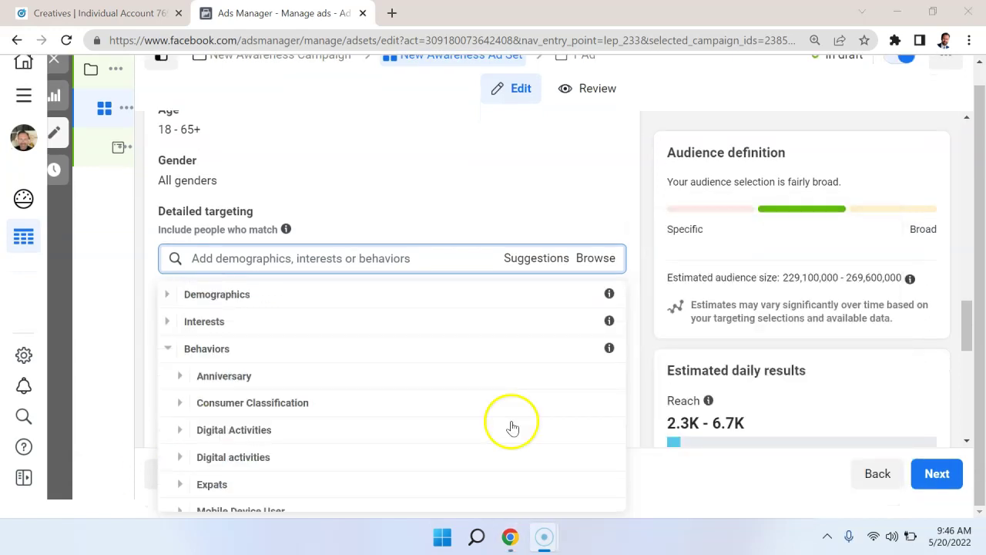
left_click(169, 349)
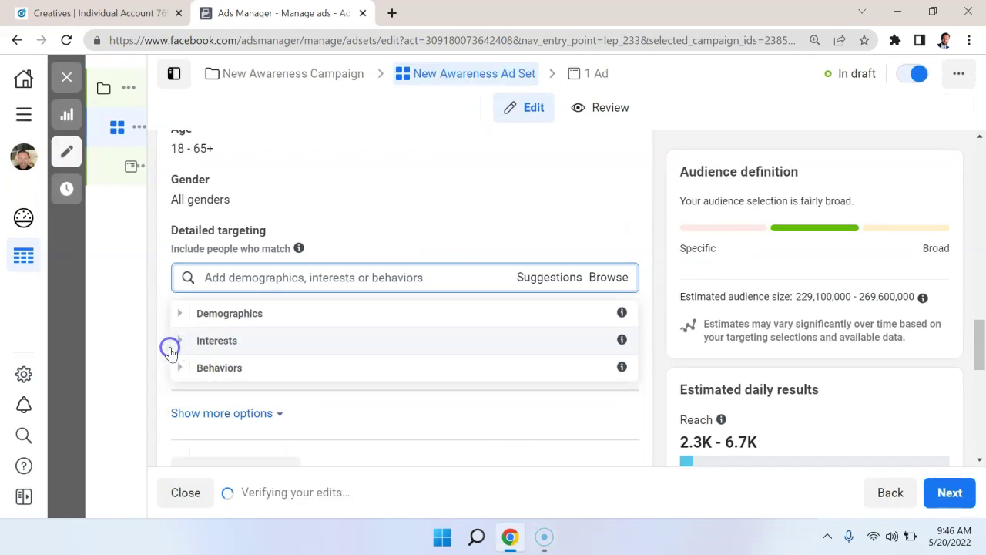